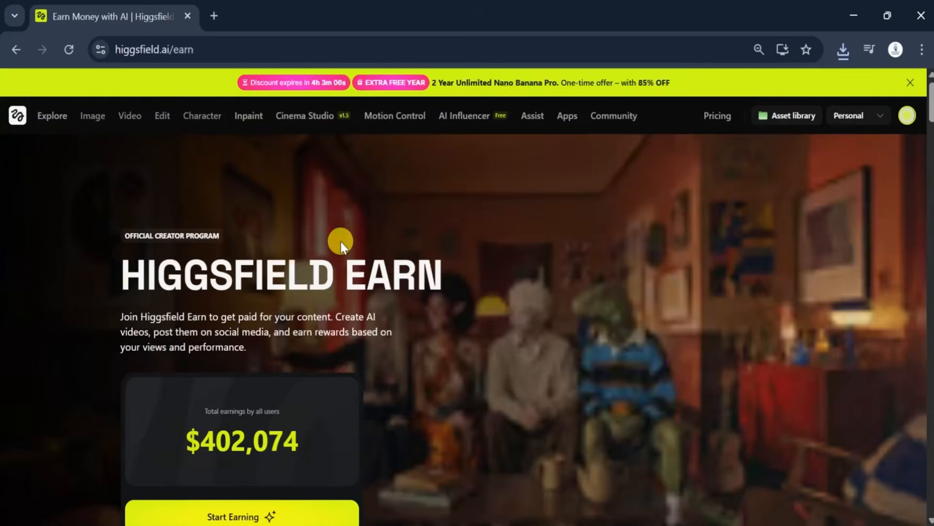
scroll(341, 241, down, 3)
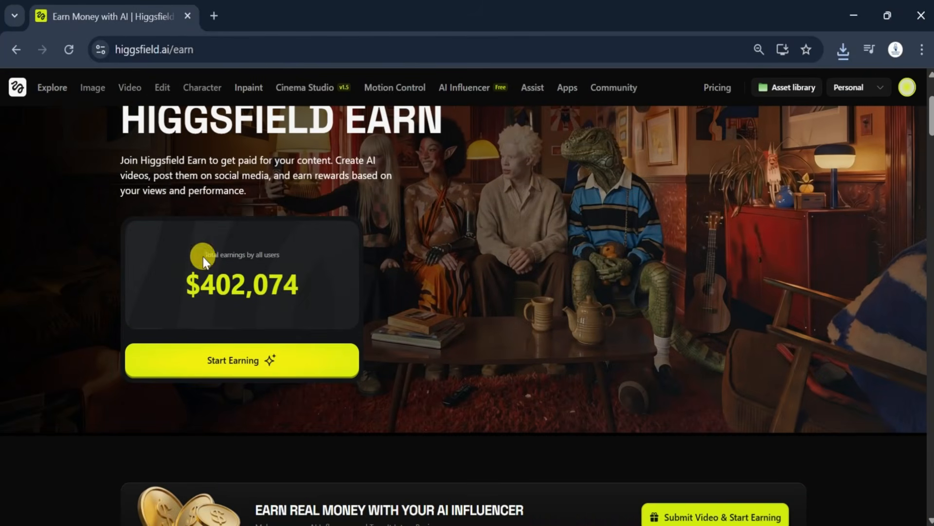
scroll(241, 385, down, 10)
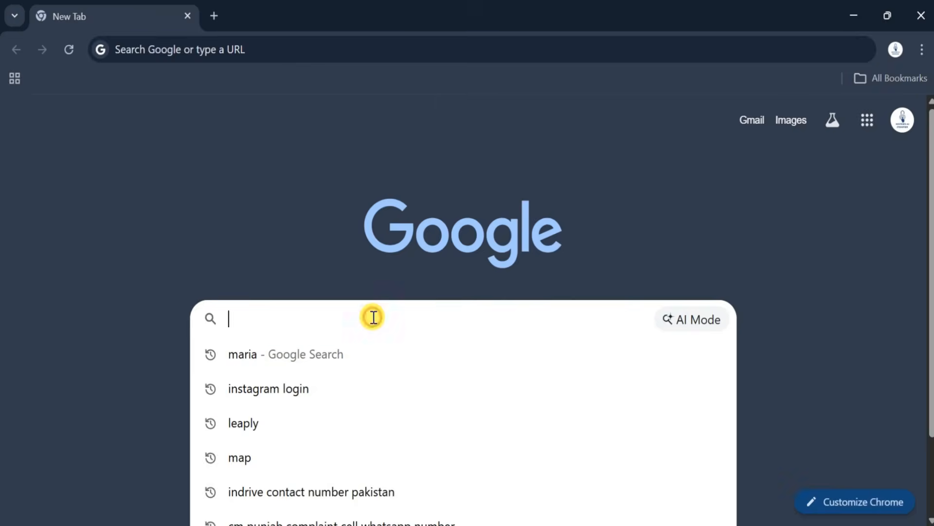
Step: Search Google for higgsfield and open the free AI Influencer Studio from the Higgsfield site
text(h)
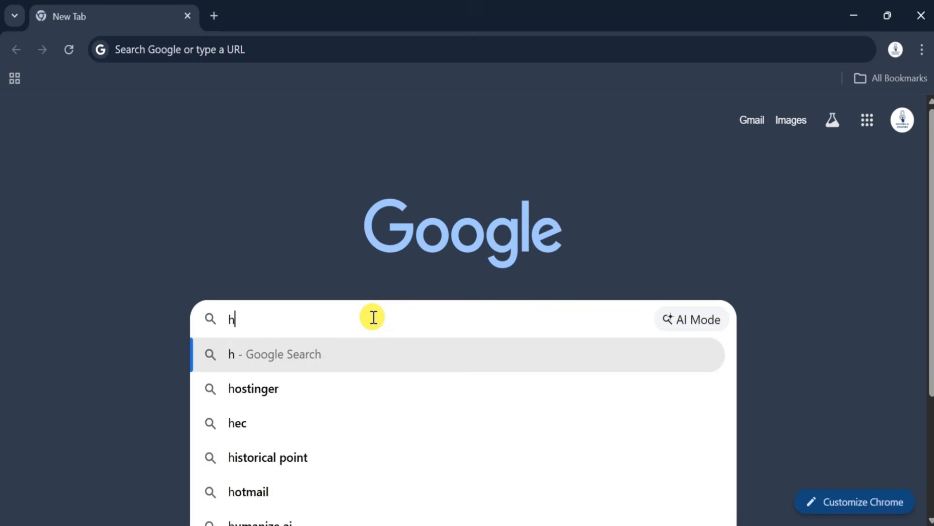
text(iggsfield)
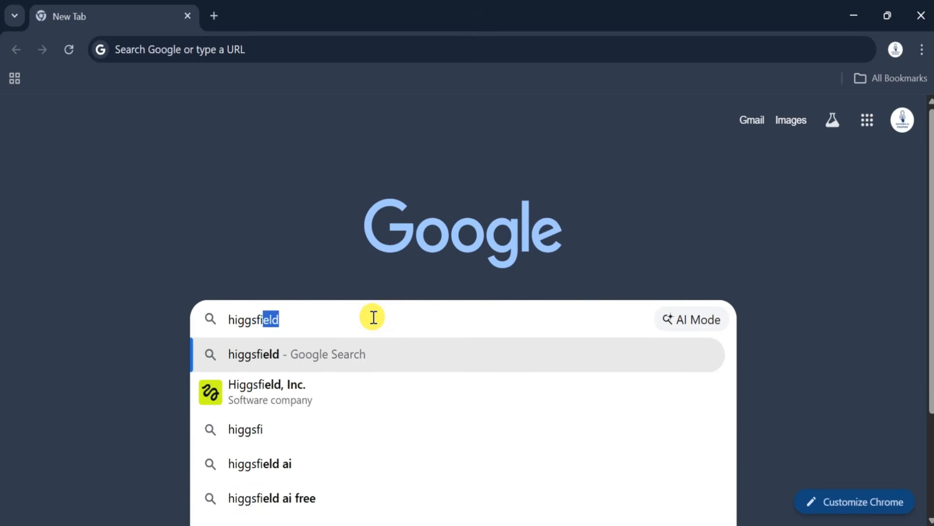
key(Return)
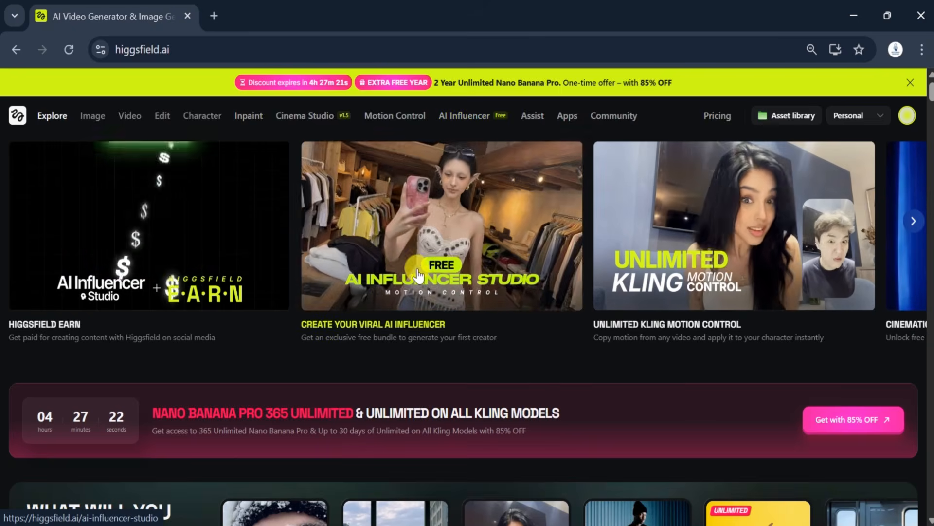
click(430, 283)
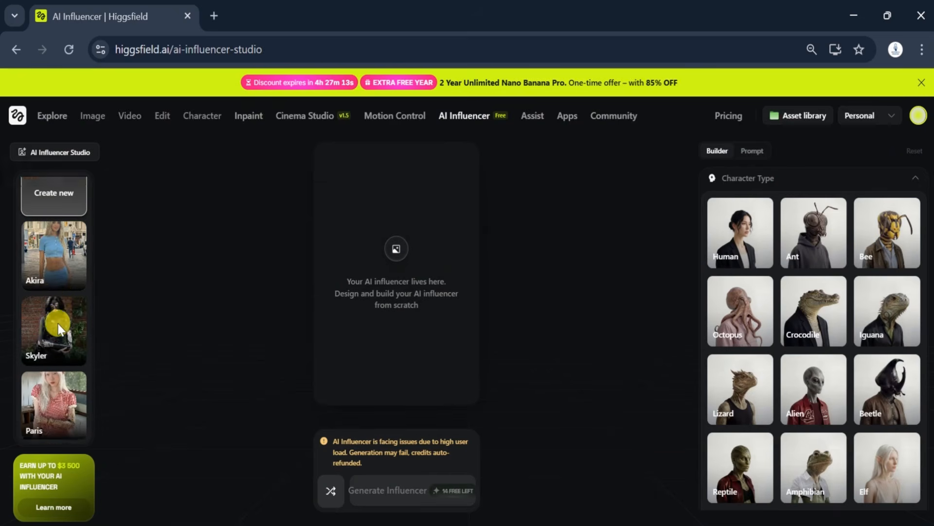
Step: Look through the sample influencers and the builder's character type, gender, ethnicity, skin color and eye color options
scroll(57, 330, down, 5)
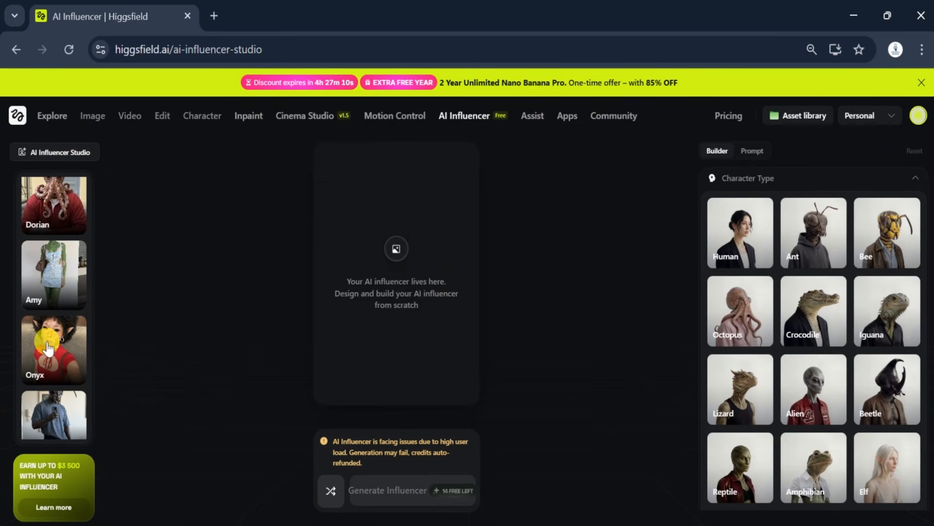
scroll(47, 347, down, 3)
scroll(48, 348, up, 8)
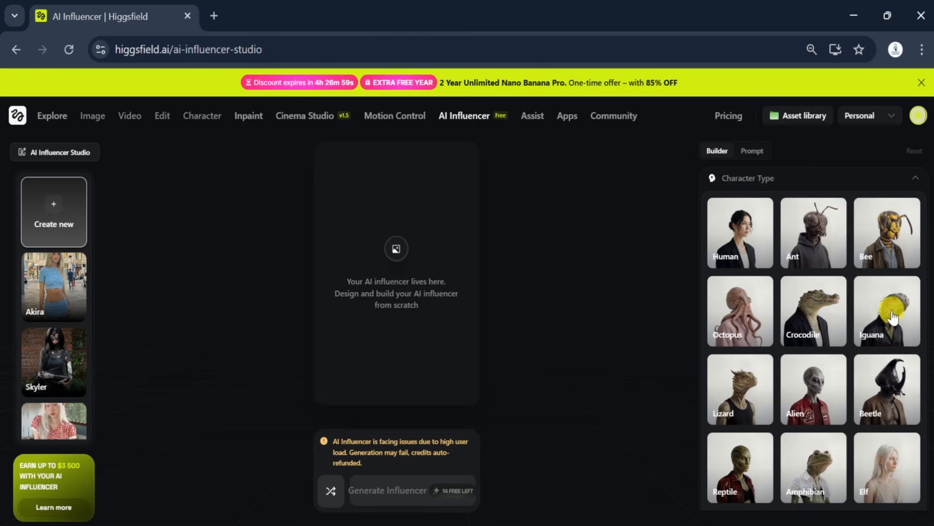
scroll(876, 335, down, 5)
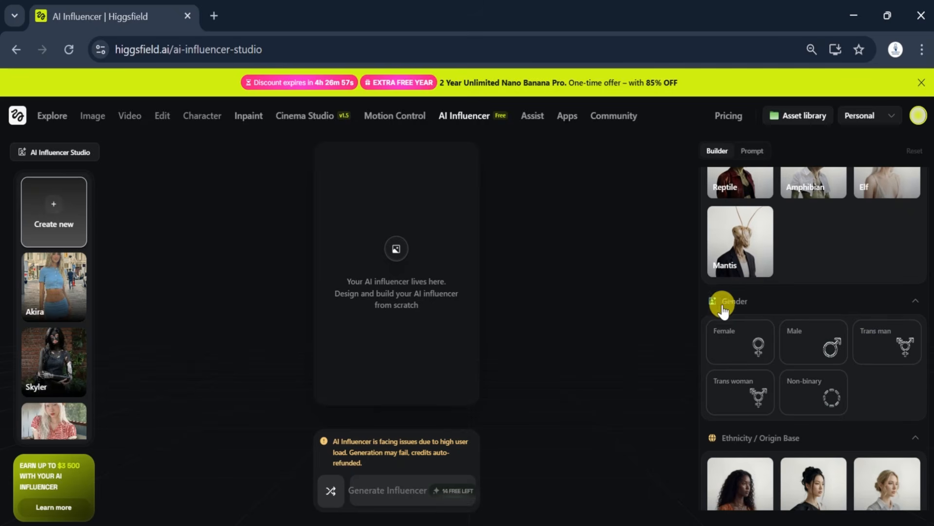
scroll(810, 388, down, 5)
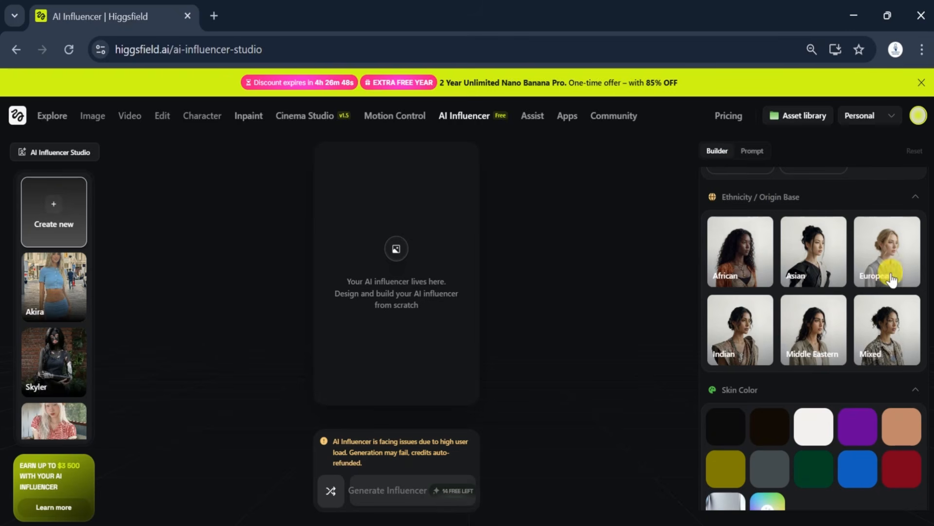
click(903, 208)
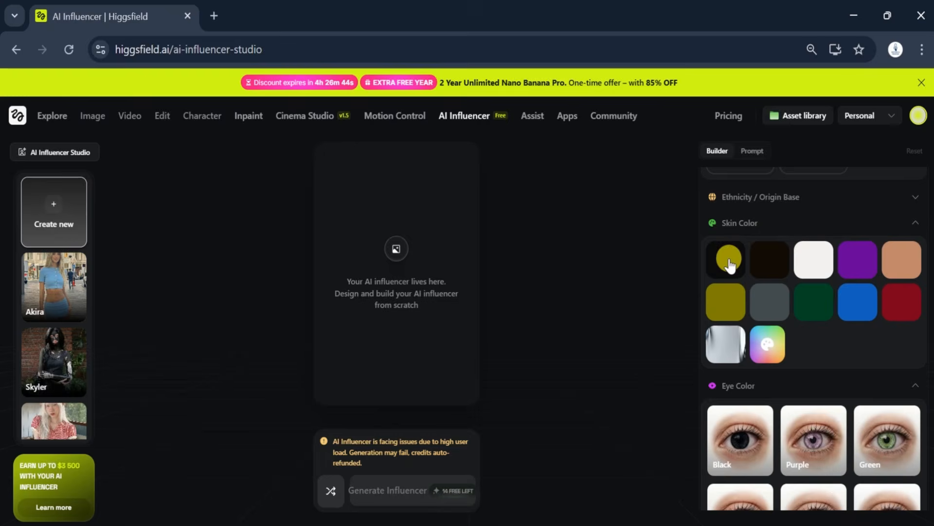
click(725, 302)
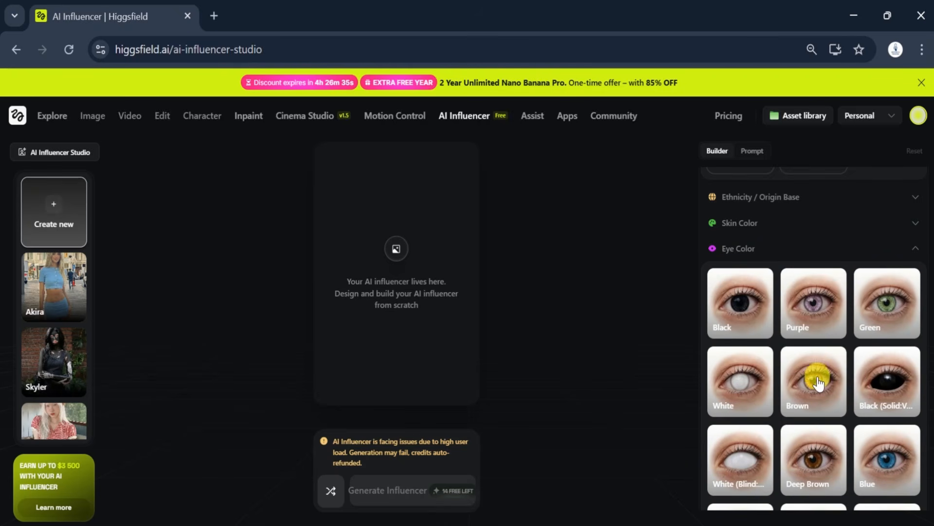
scroll(814, 376, down, 1)
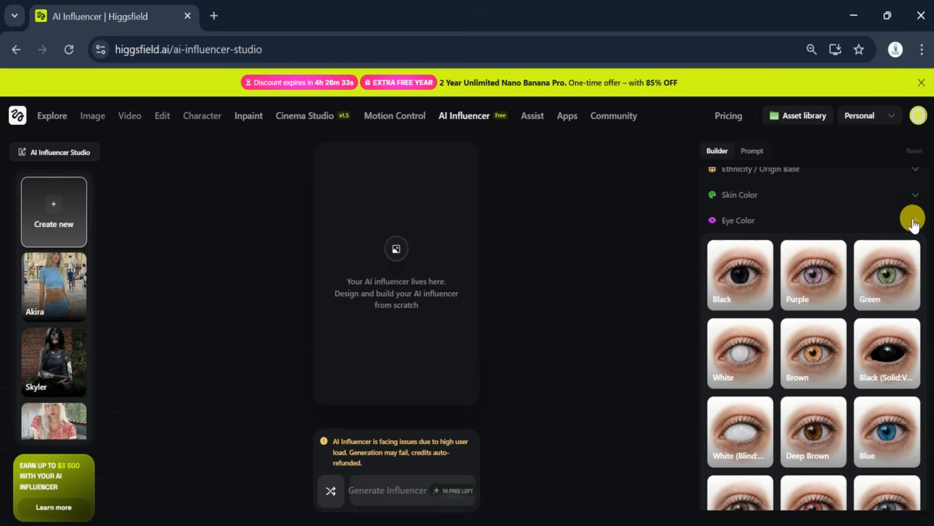
click(913, 222)
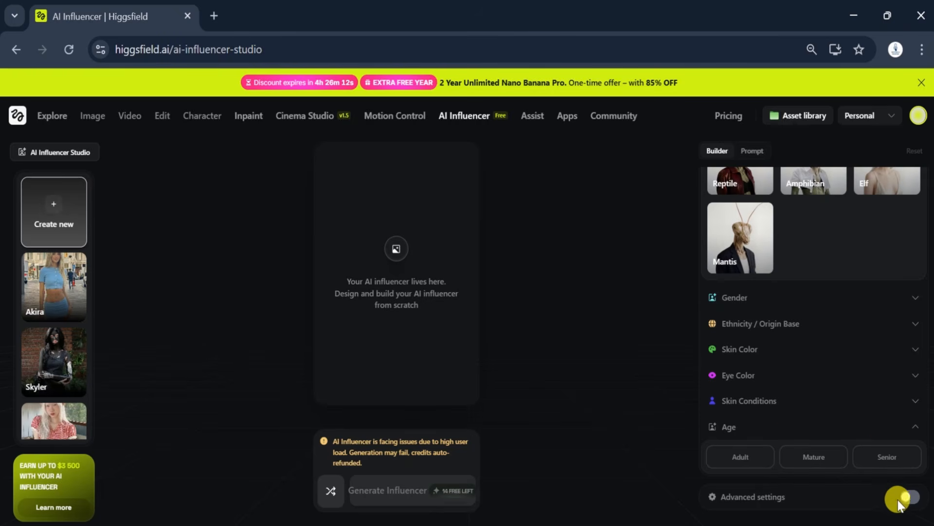
Step: Turn on the advanced settings, then view the prompt mode and return to the builder
click(911, 498)
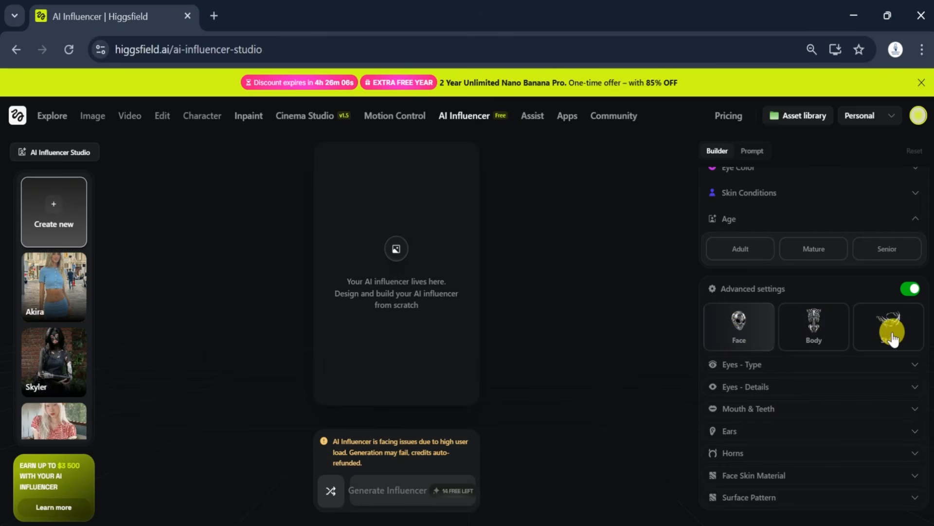
click(828, 313)
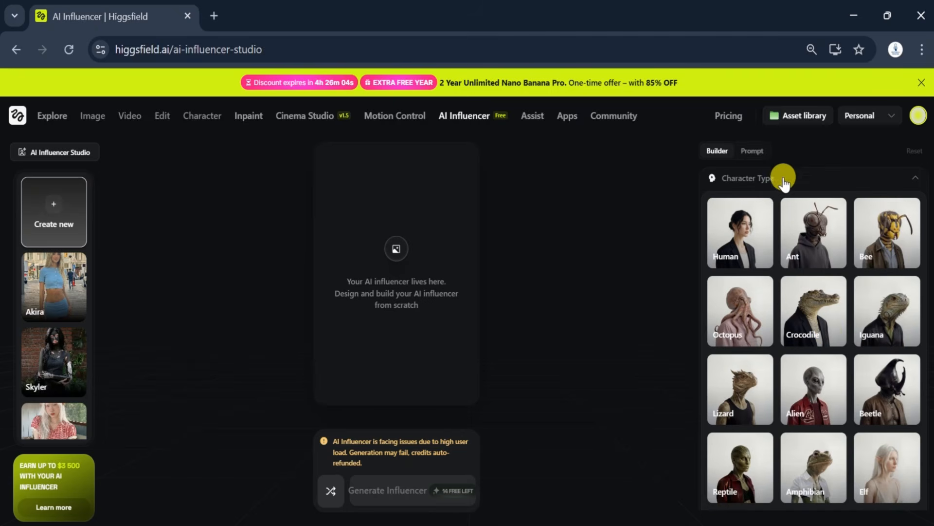
click(752, 150)
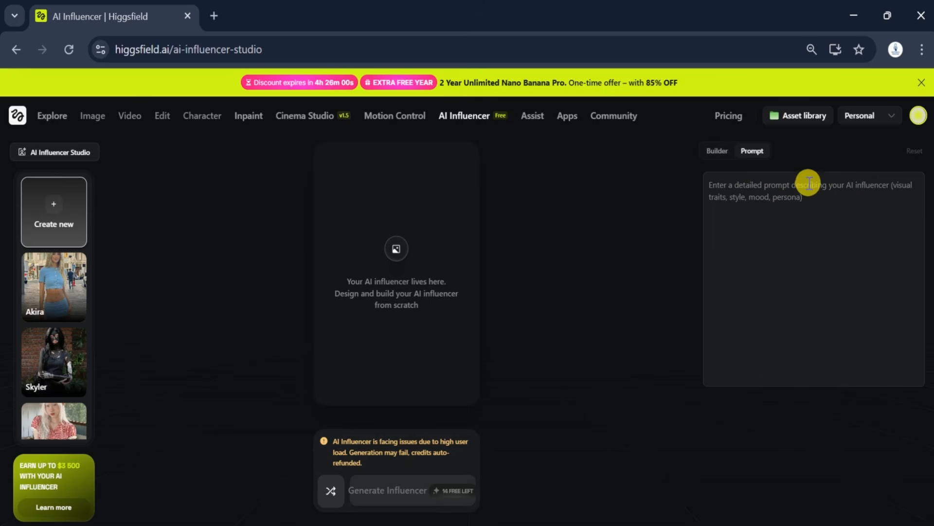
click(717, 151)
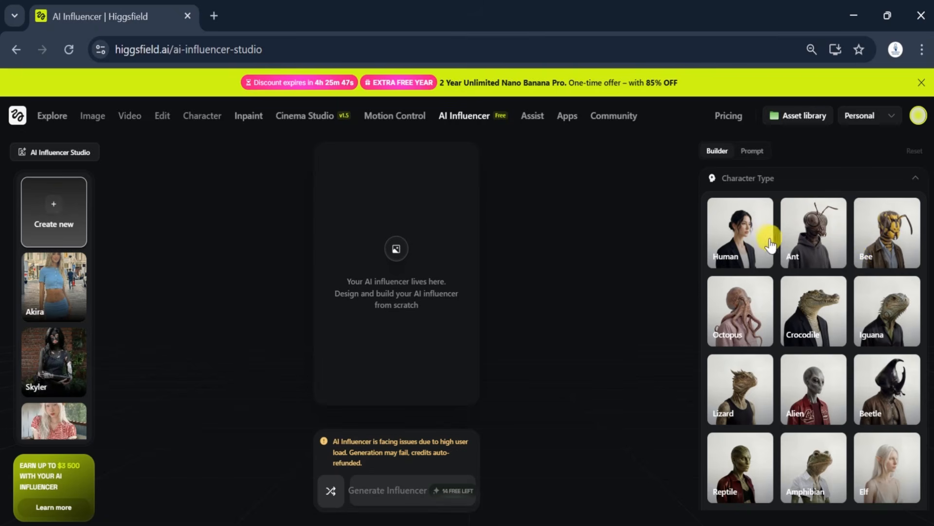
Step: Set the character type to Human, the gender to Female and the ethnicity to European
click(737, 245)
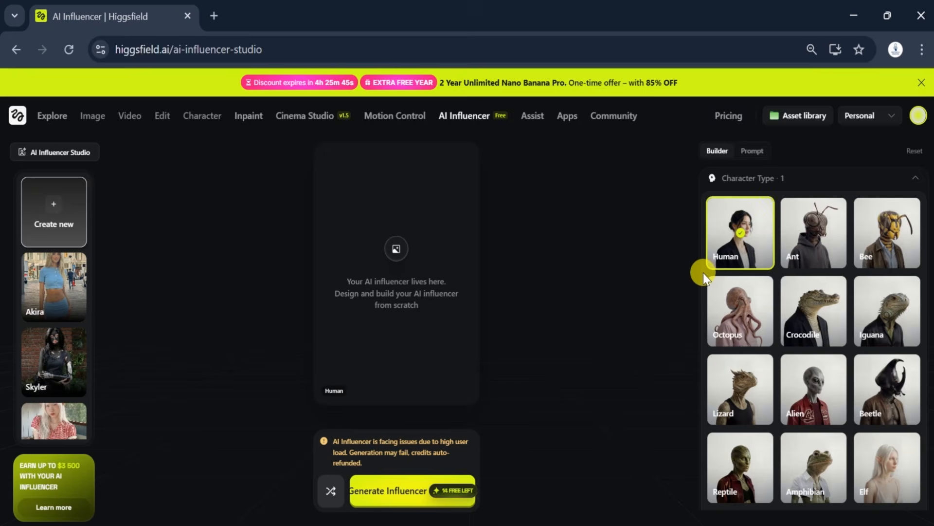
scroll(703, 273, down, 5)
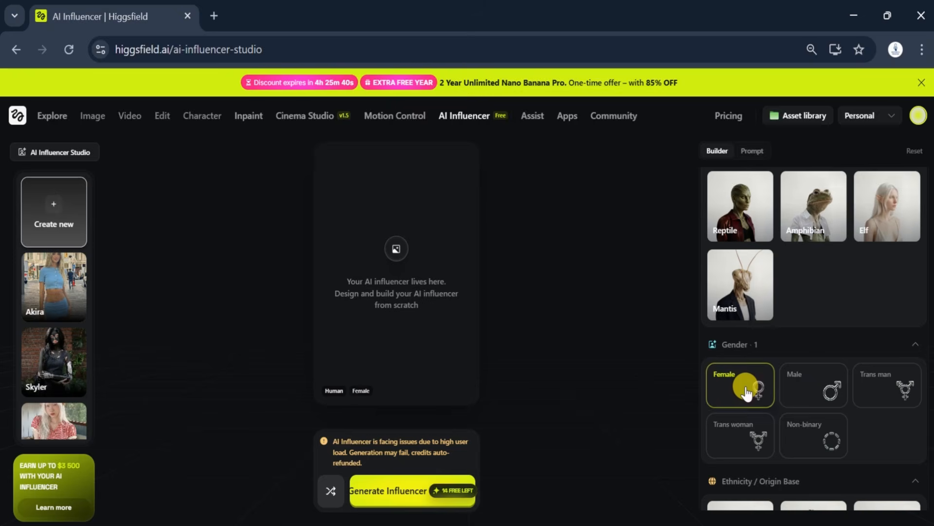
scroll(747, 384, down, 5)
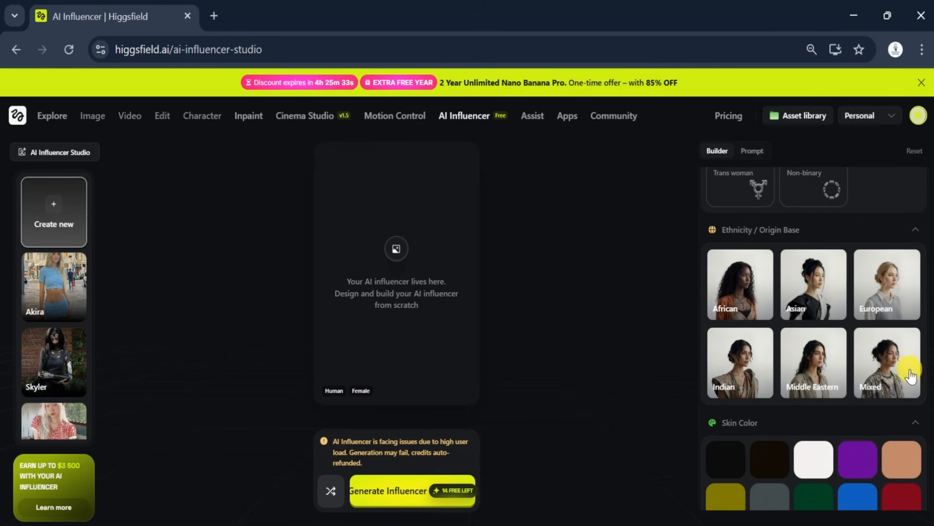
click(882, 296)
Step: Choose the Brown skin color (light tan swatch) and the Blue eye color for the character
scroll(882, 296, down, 3)
click(901, 333)
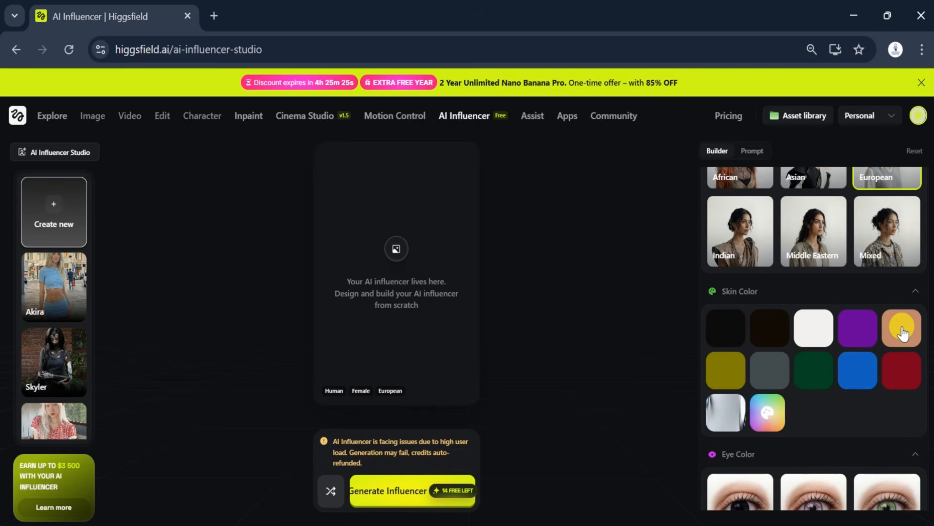
scroll(744, 303, down, 6)
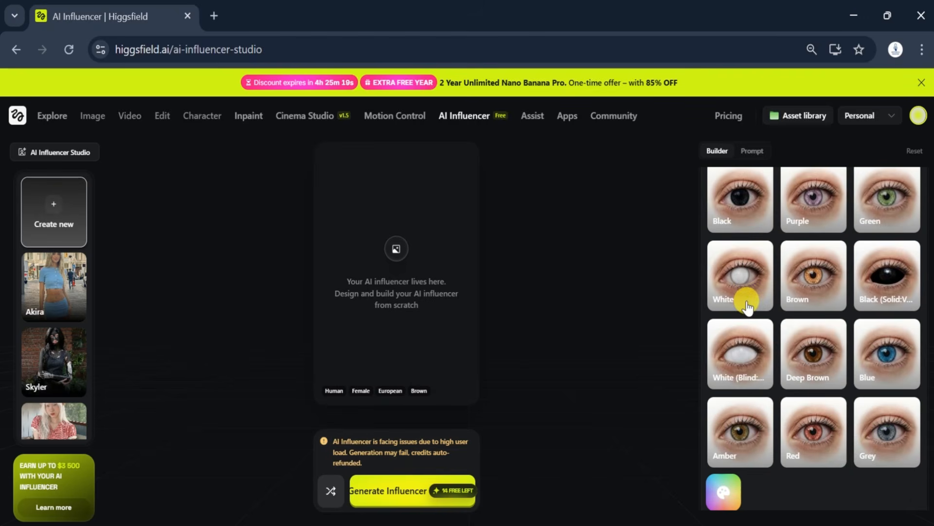
click(810, 314)
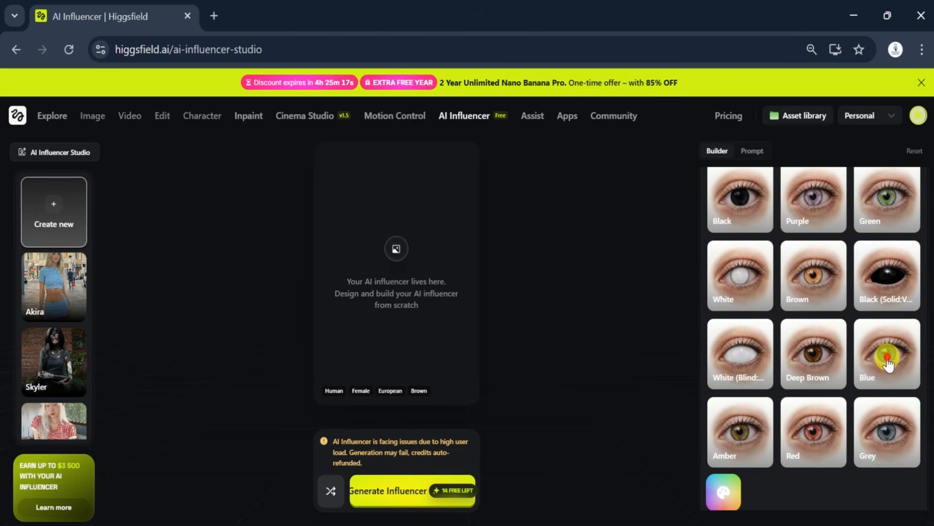
Step: Set the character's age to Adult, leaving the skin conditions unselected
scroll(799, 330, down, 5)
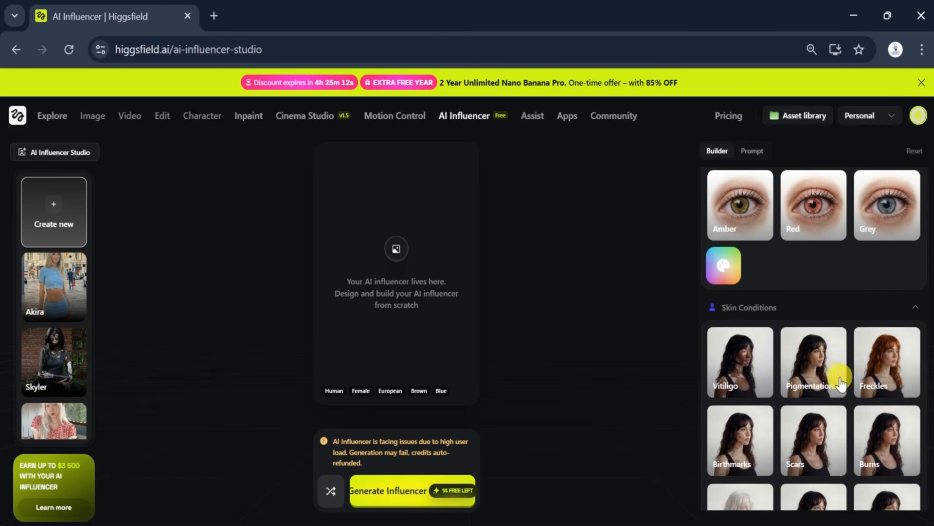
scroll(851, 380, down, 4)
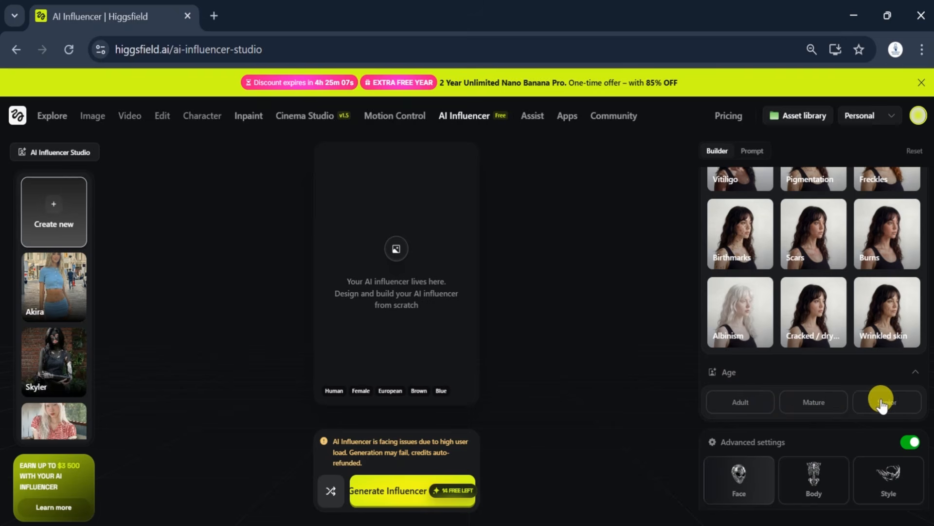
click(747, 404)
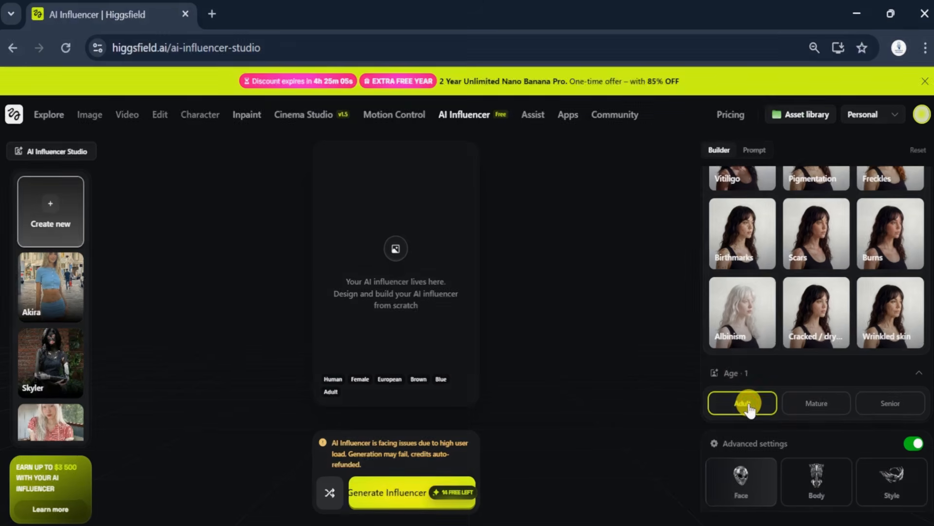
Step: Set the eye type to Mechanical in the advanced face settings
scroll(747, 403, down, 3)
click(760, 363)
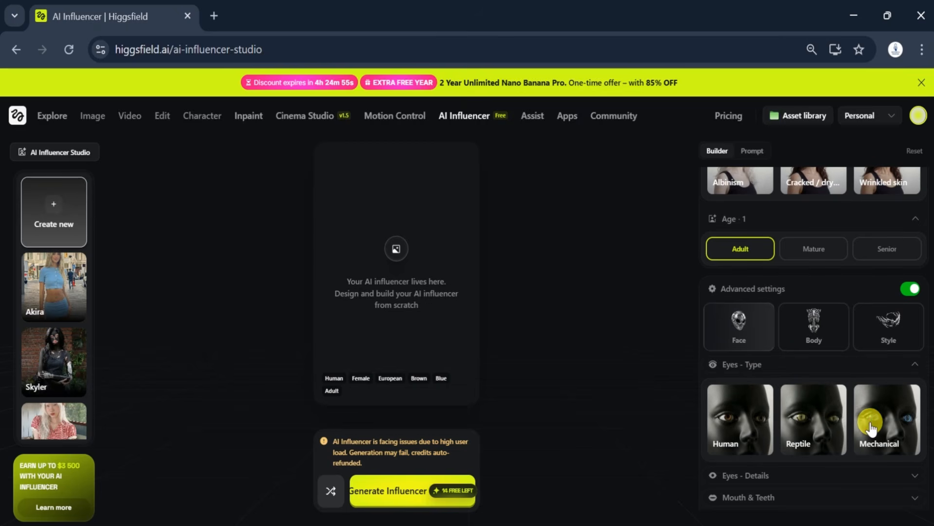
click(871, 422)
Step: Look through the advanced face options for eye details, mouth and teeth, ears and horns
scroll(813, 414, down, 2)
click(752, 387)
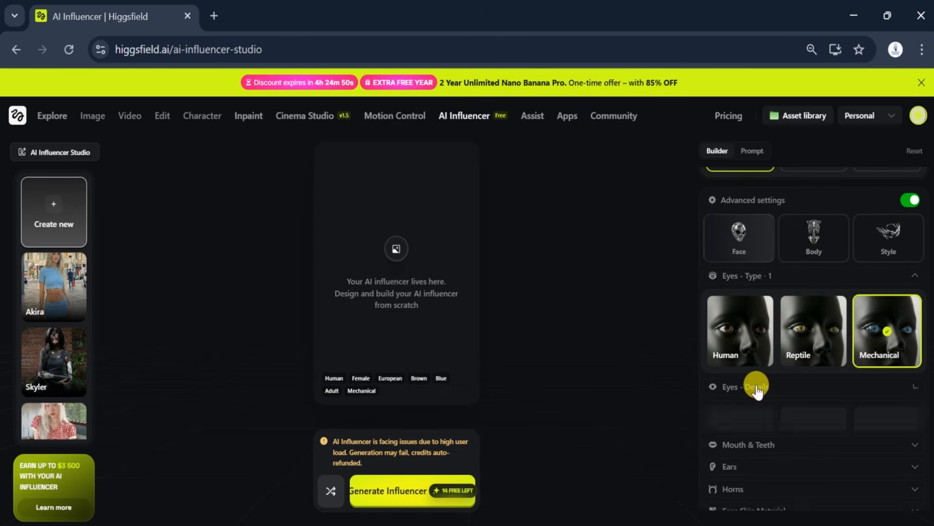
scroll(768, 427, down, 3)
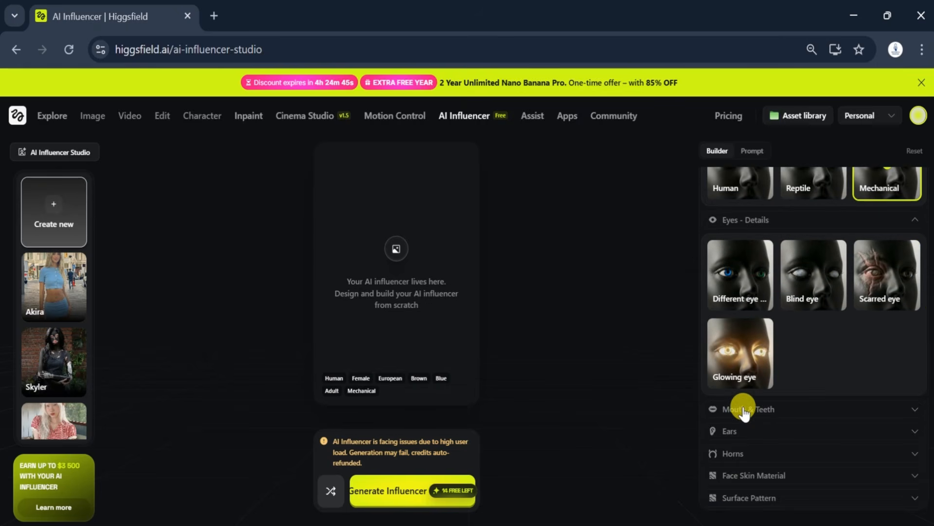
click(753, 408)
scroll(771, 389, down, 3)
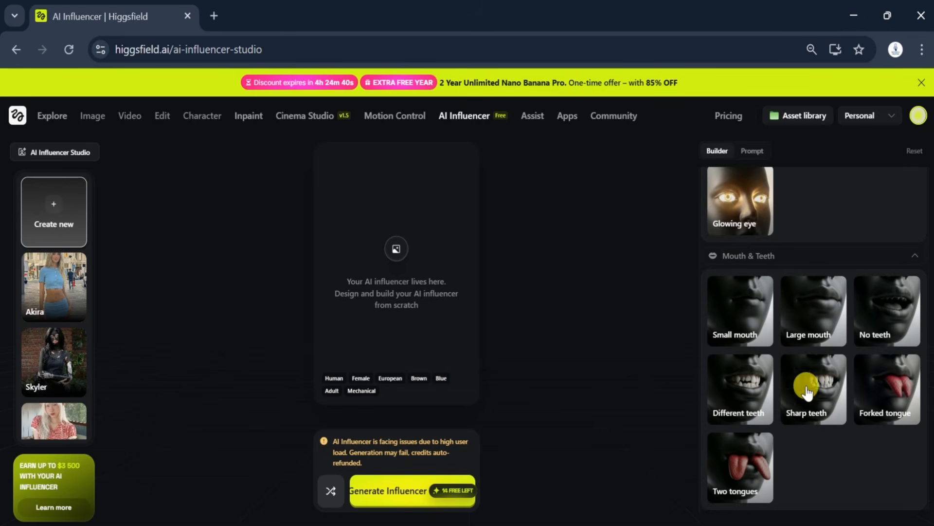
scroll(747, 451, down, 2)
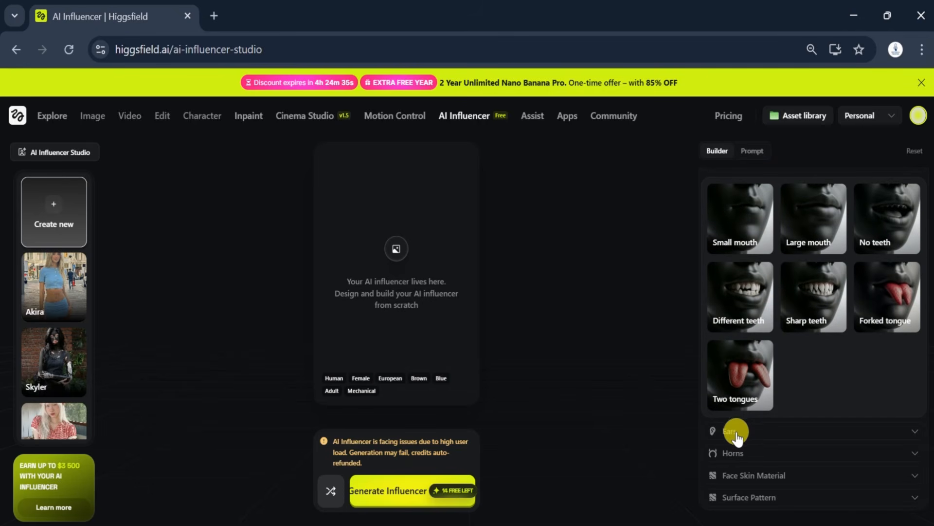
click(734, 431)
scroll(774, 356, down, 2)
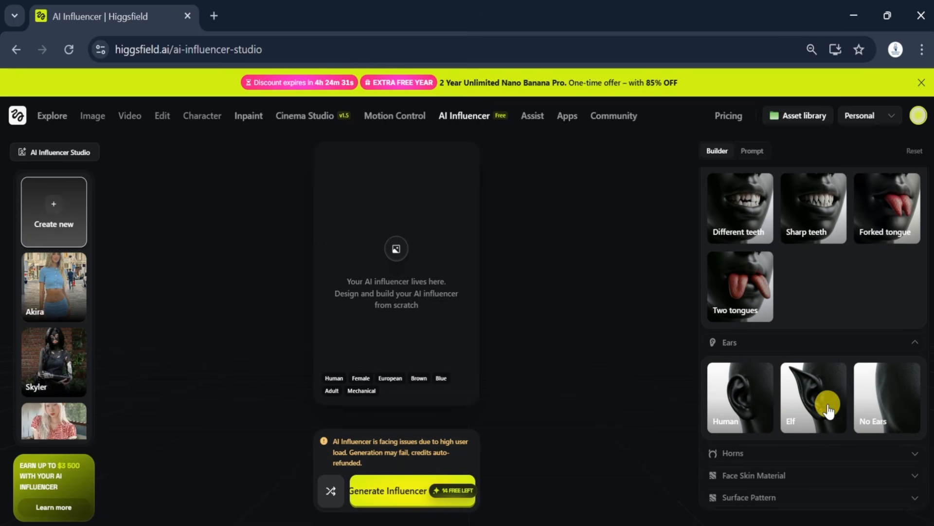
click(779, 453)
scroll(759, 448, down, 2)
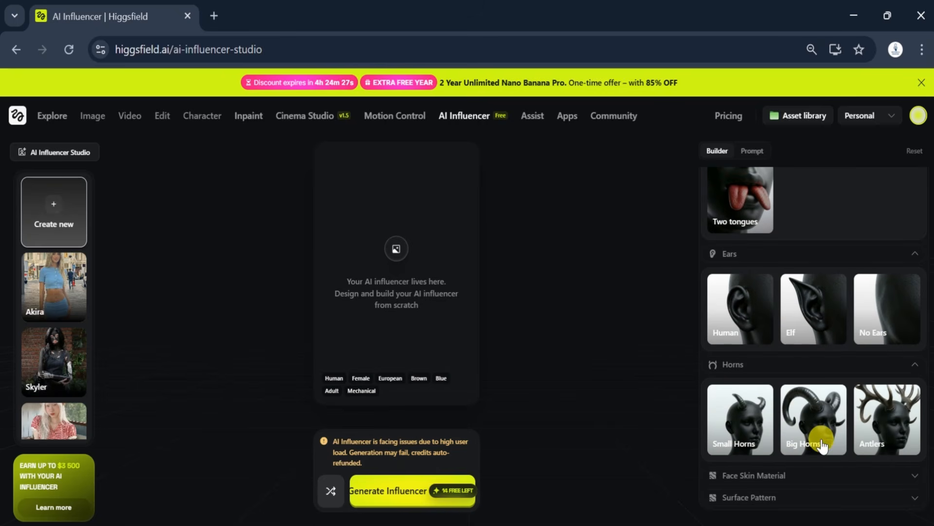
Step: Set the face skin material to Human skin and view the surface pattern options
click(767, 476)
scroll(813, 428, down, 3)
click(817, 429)
scroll(759, 402, down, 1)
click(758, 402)
scroll(750, 355, down, 3)
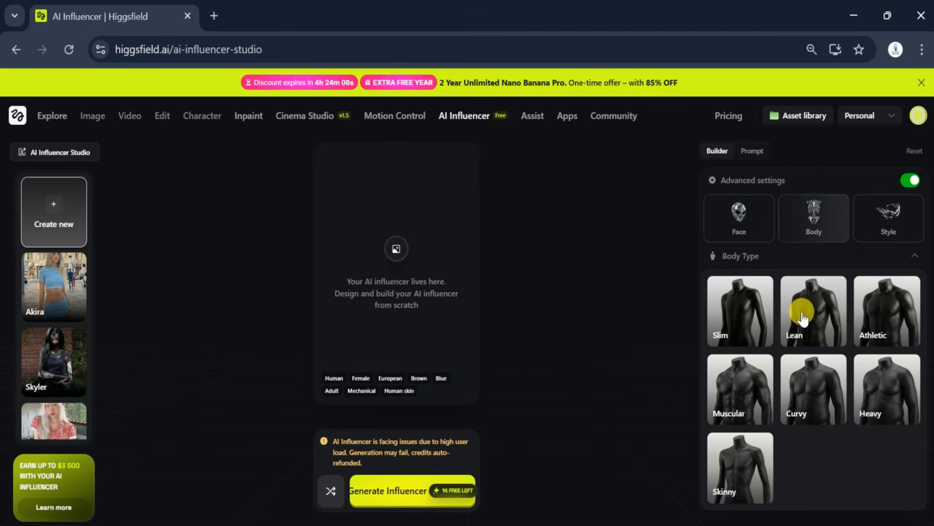
Step: Set the body type to Slim and view the options for both arms and both legs
click(733, 323)
scroll(745, 389, down, 2)
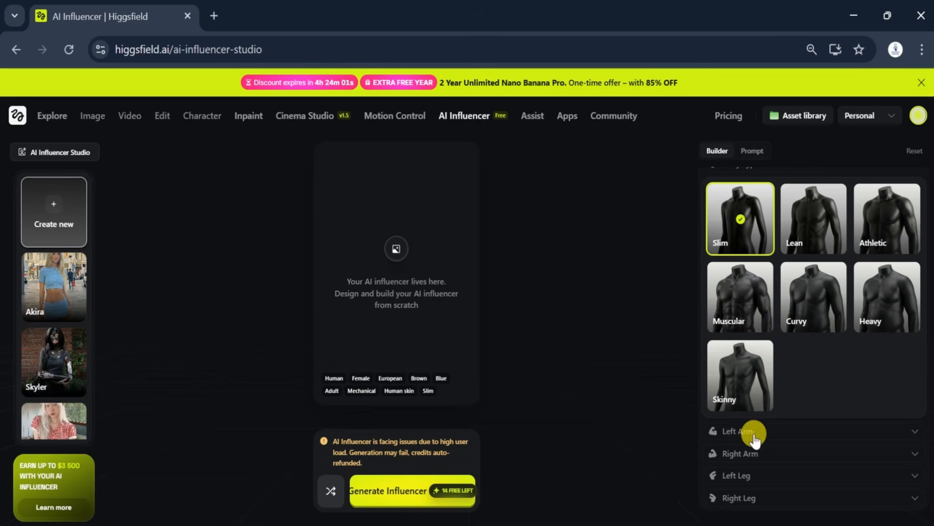
click(747, 429)
scroll(759, 389, down, 3)
click(747, 454)
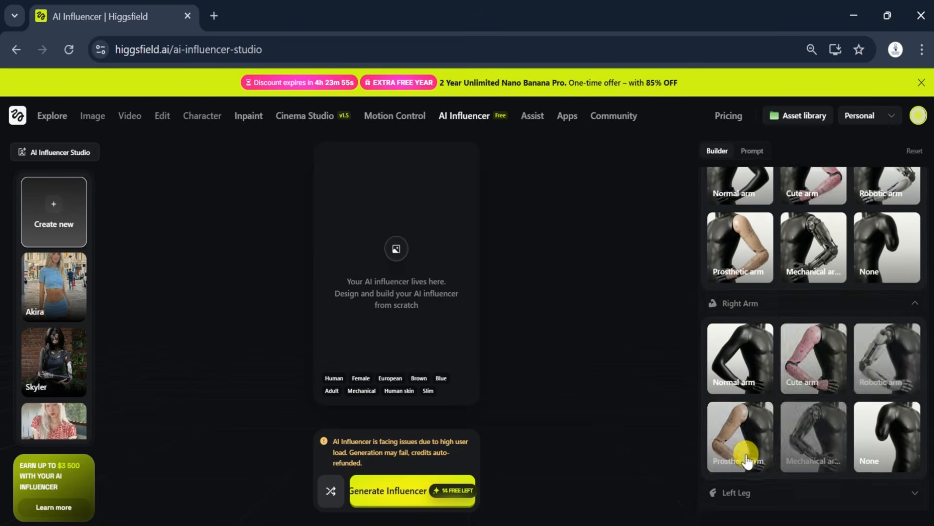
scroll(746, 467, down, 1)
click(744, 475)
click(783, 497)
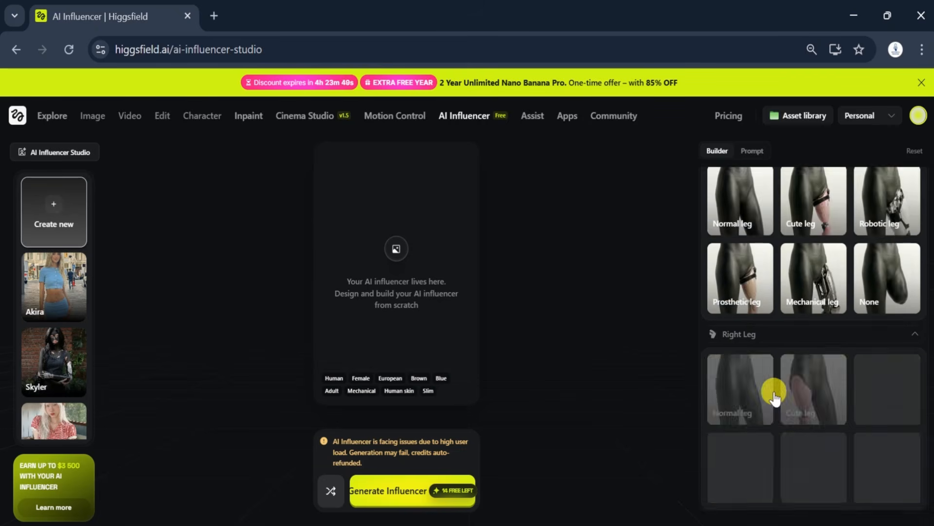
Step: Choose long hair and a hyper-realistic look in the advanced style settings, review all selected traits, and generate the influencer
scroll(825, 387, up, 3)
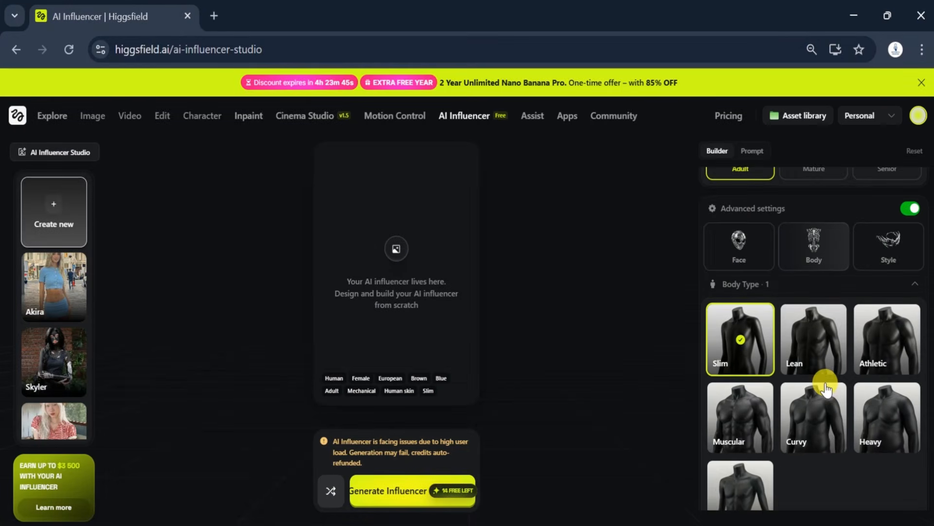
scroll(826, 384, up, 2)
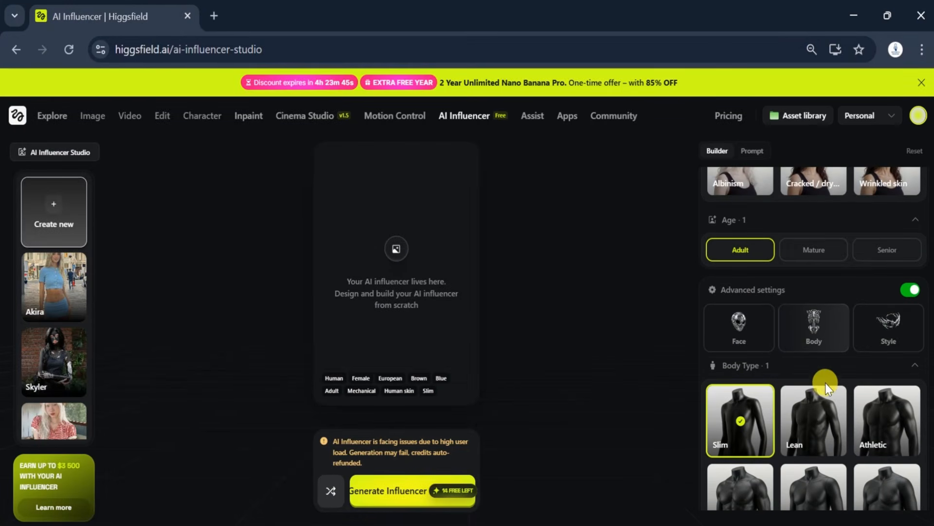
click(889, 335)
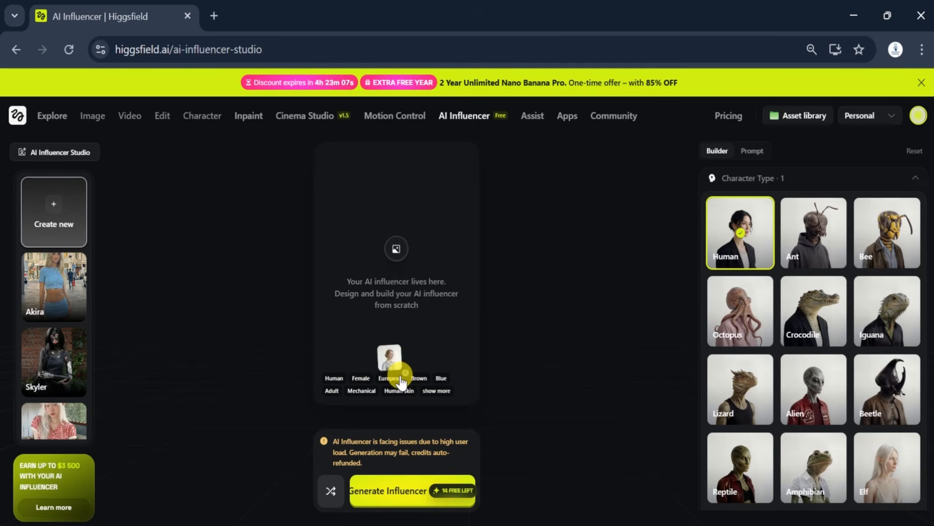
click(440, 393)
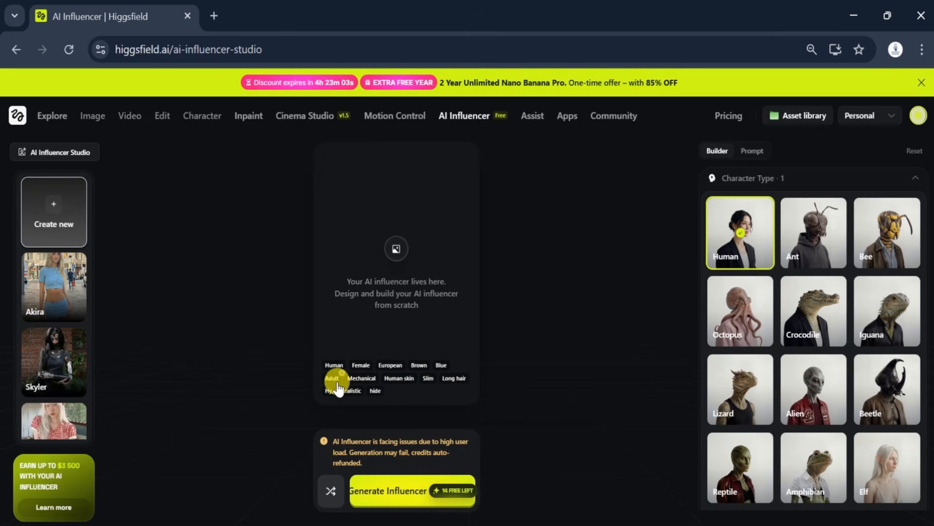
click(375, 497)
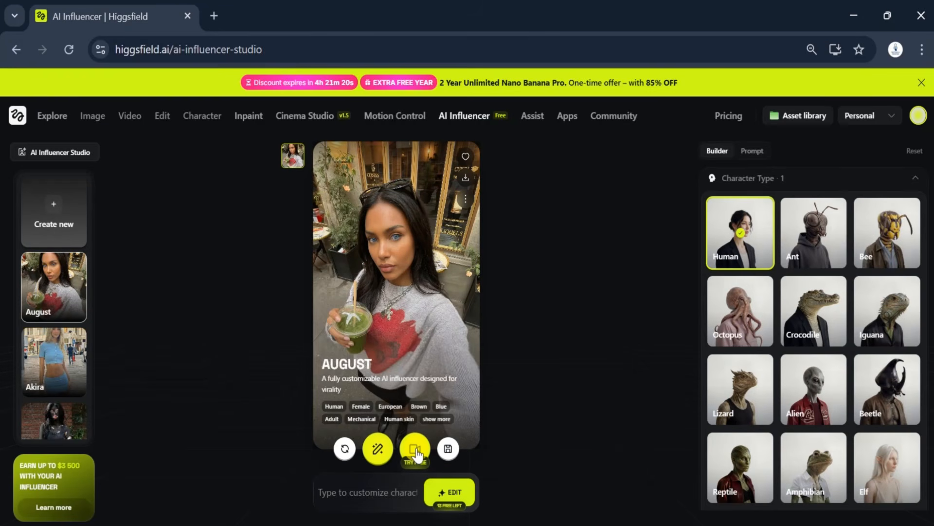
Step: Browse the free viral motion library for the new influencer and choose the beach clip of the woman in a white top as motion reference
mouse_move(418, 452)
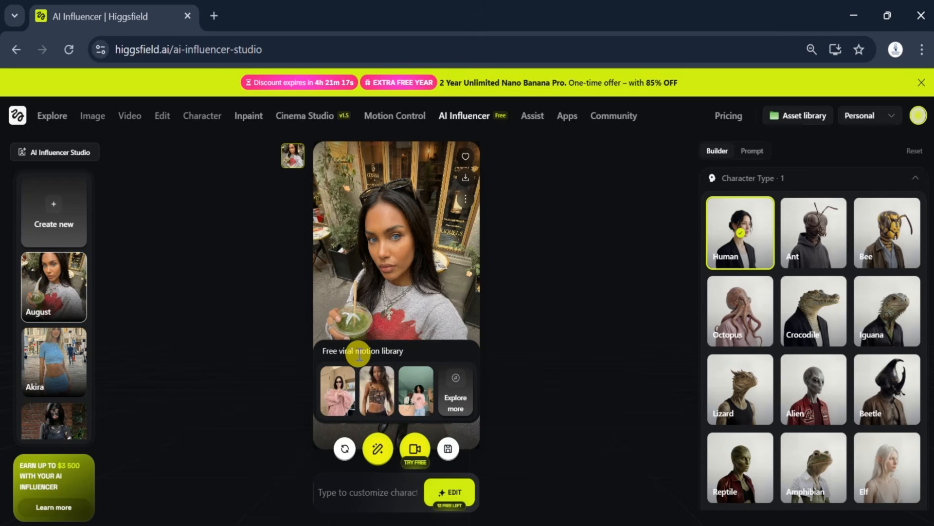
click(456, 396)
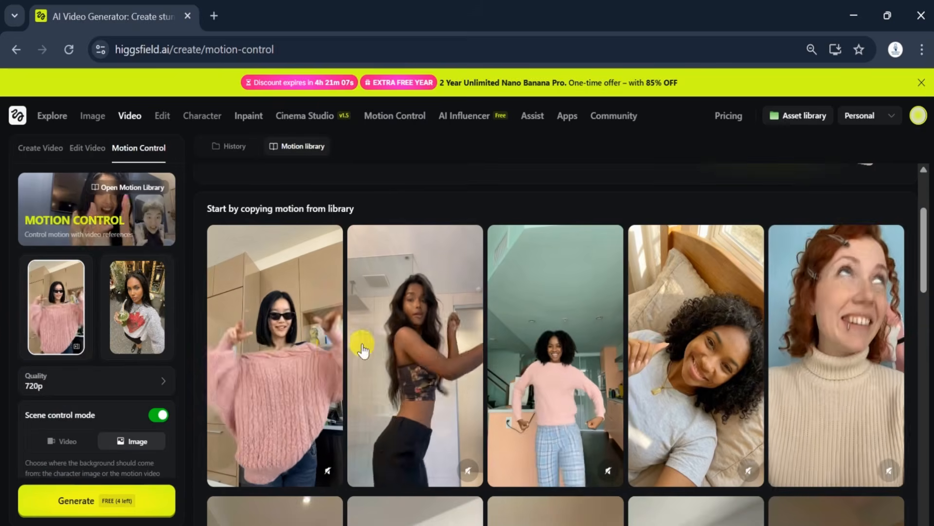
scroll(542, 345, down, 5)
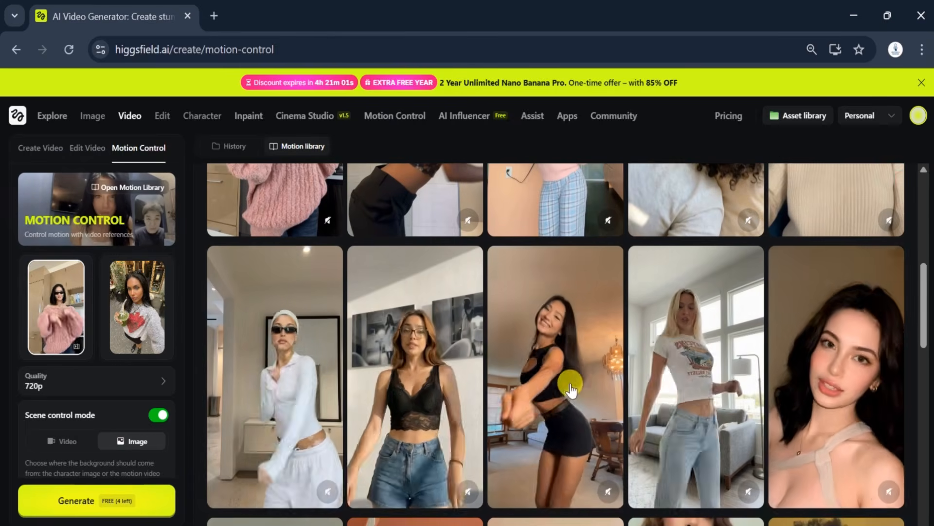
scroll(570, 387, down, 15)
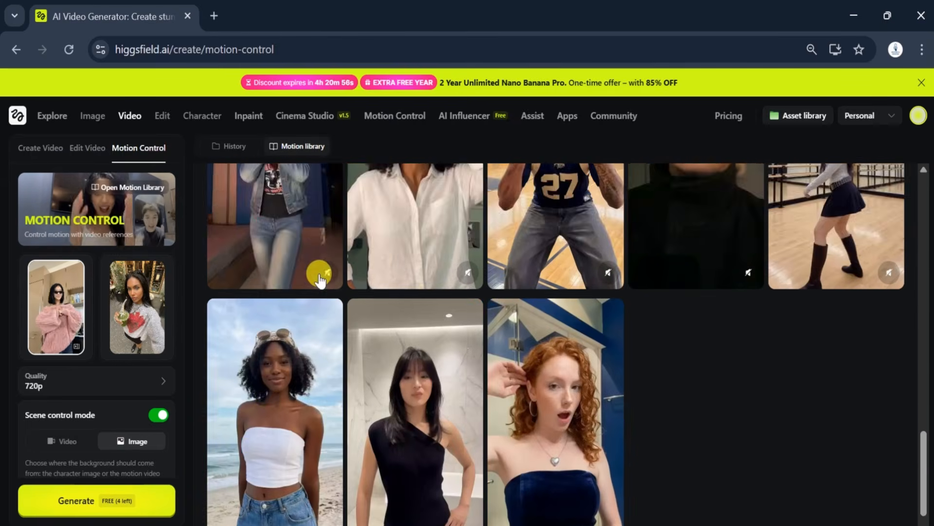
scroll(320, 280, down, 2)
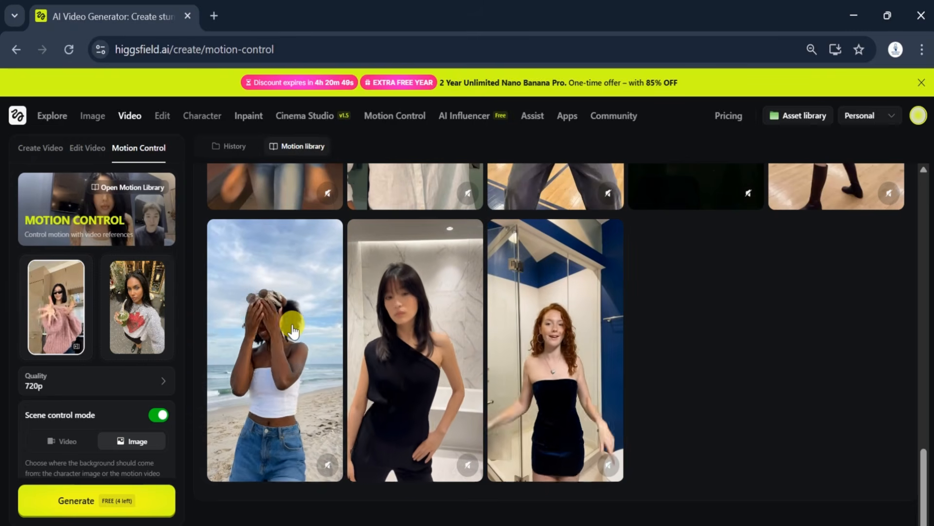
click(265, 317)
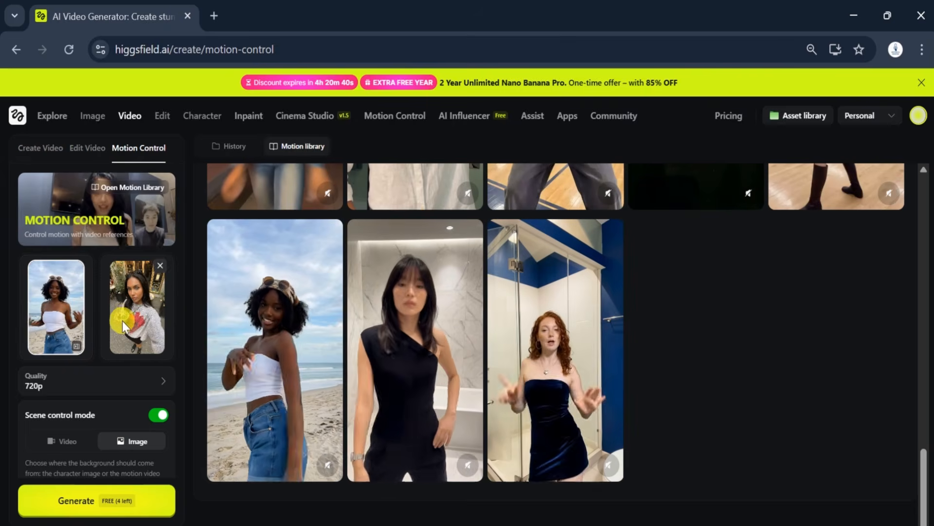
Step: Generate the motion control video at 1080p quality and download the result
scroll(122, 321, down, 1)
click(68, 349)
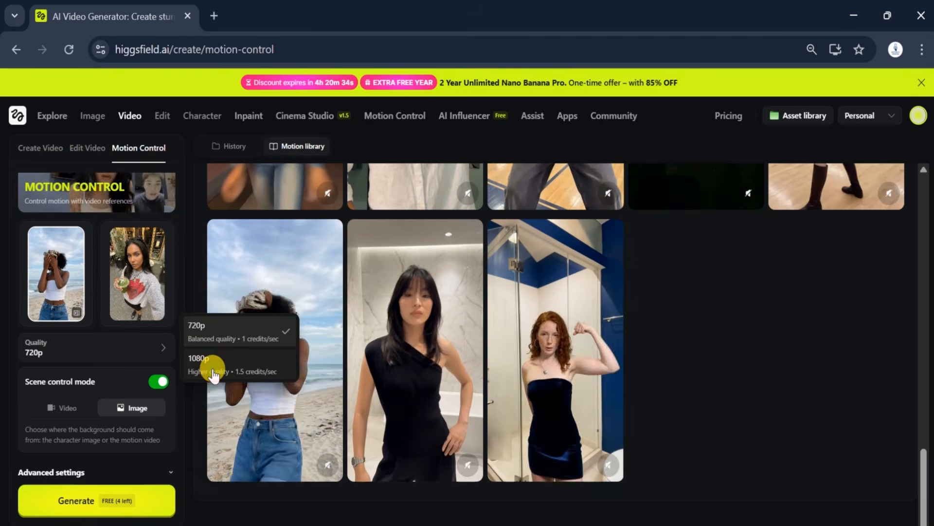
click(213, 365)
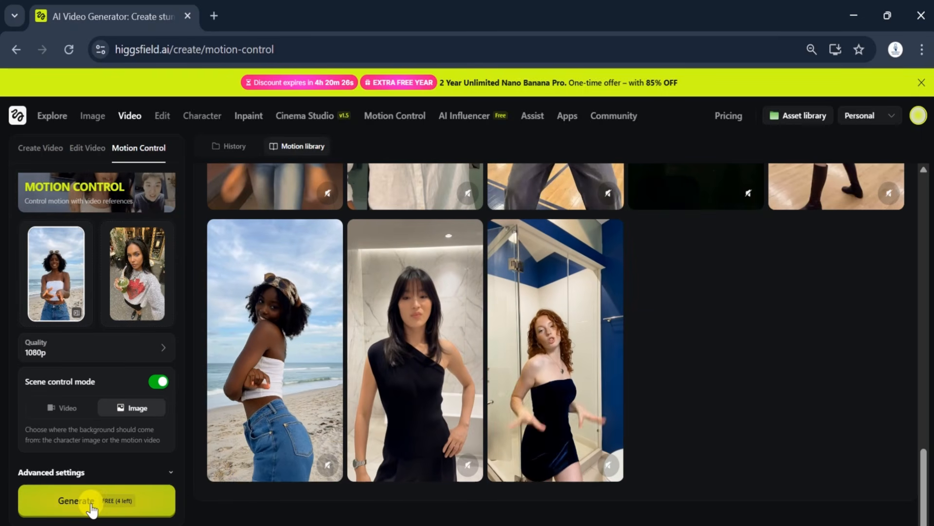
click(91, 506)
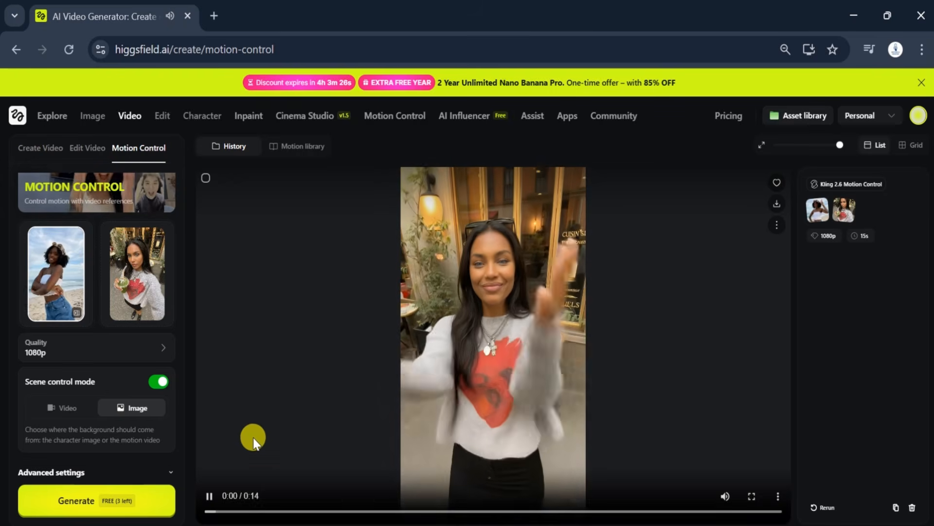
click(208, 496)
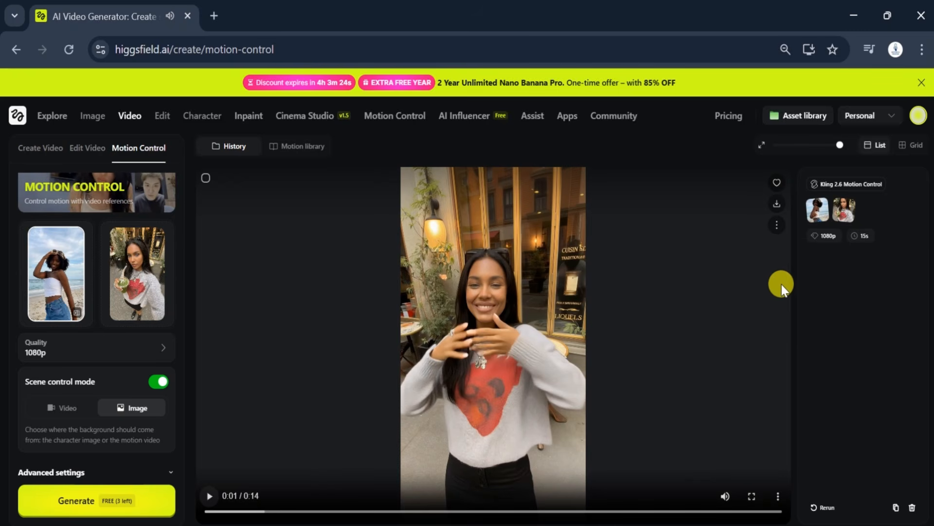
click(776, 204)
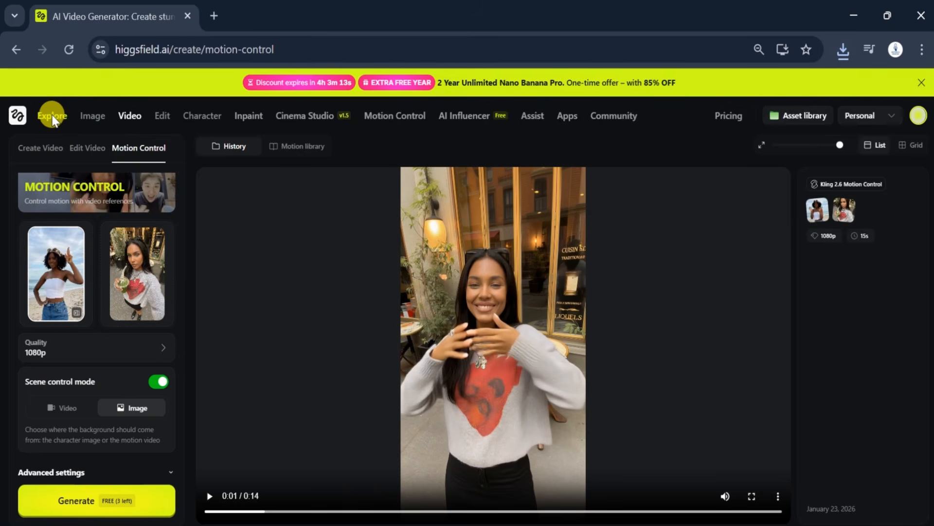
Step: Open the Higgsfield Earn page from Explore and read through the creator program and its three steps to make money
click(53, 117)
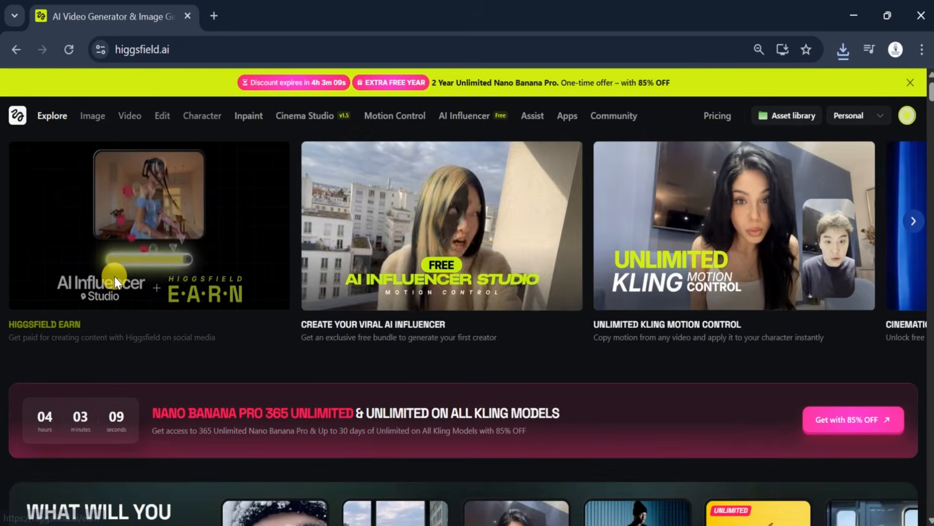
click(114, 277)
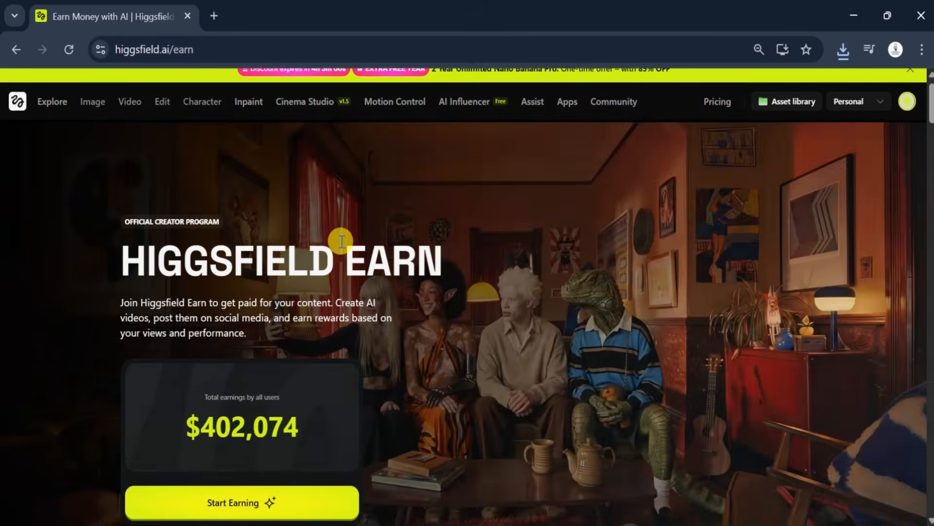
scroll(288, 141, down, 3)
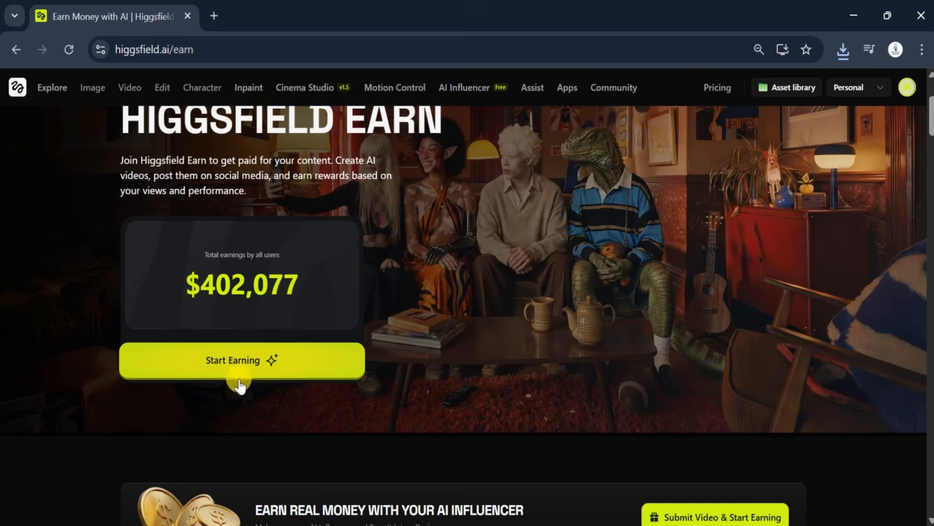
scroll(294, 355, down, 6)
scroll(603, 314, down, 3)
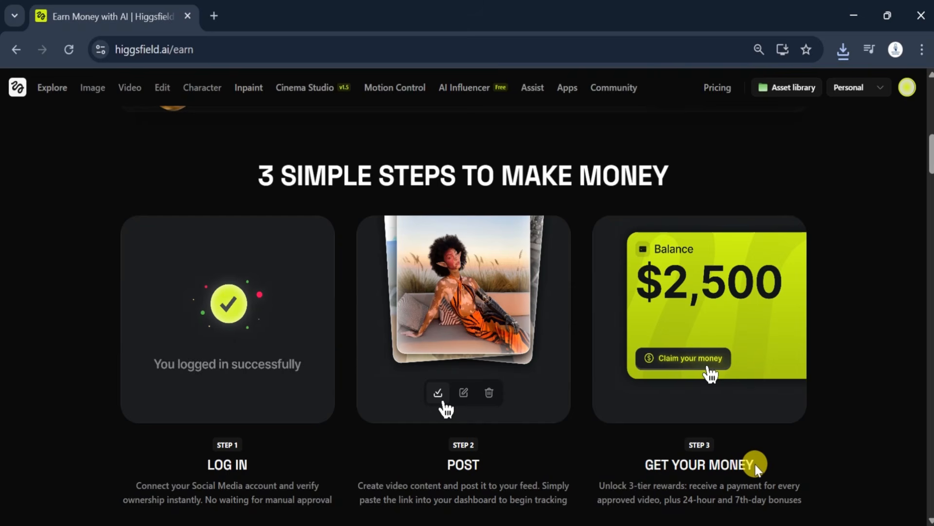
Step: Create a new influencer in the AI Influencer studio as a Crocodile, Male, with Middle Eastern origin, and generate it
scroll(462, 124, up, 10)
click(461, 120)
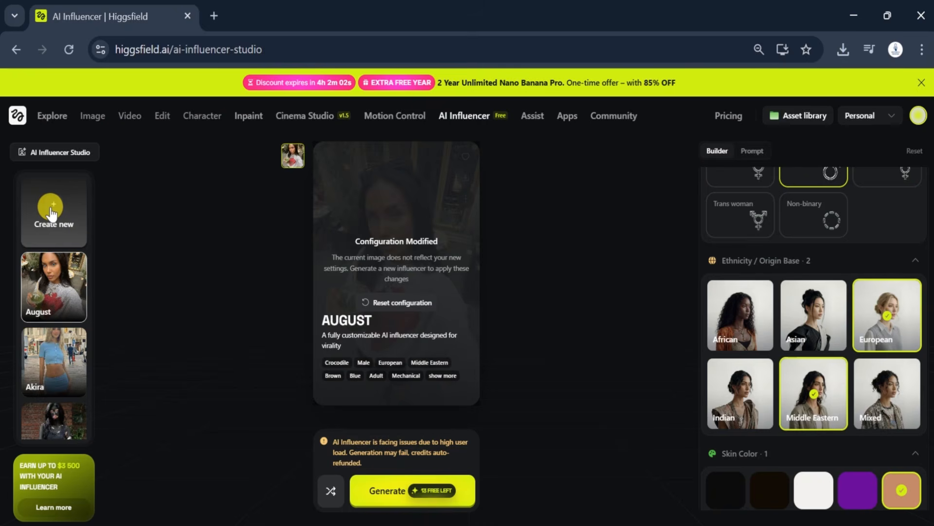
click(52, 210)
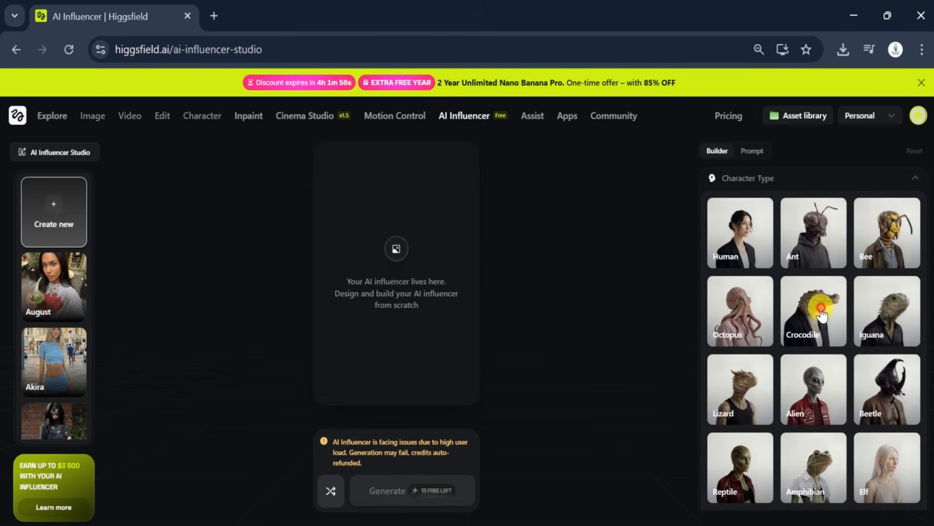
click(823, 315)
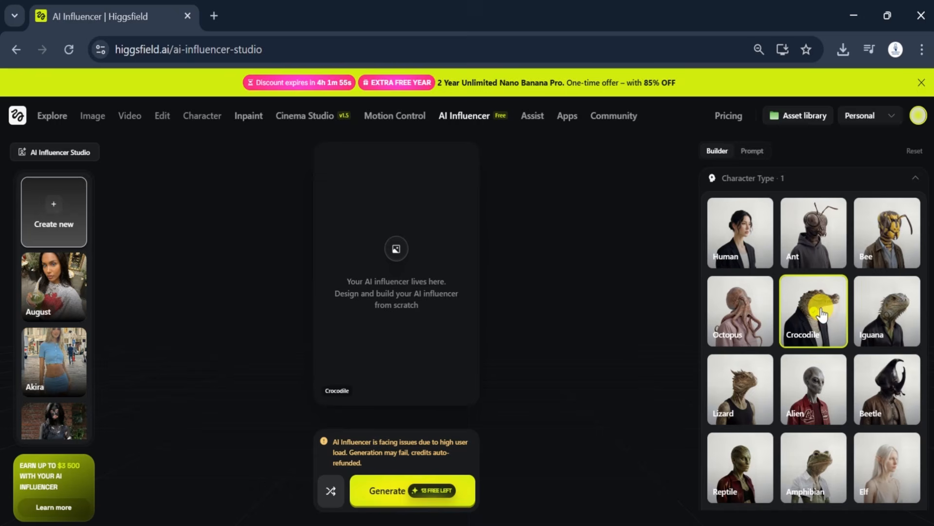
scroll(804, 408, down, 5)
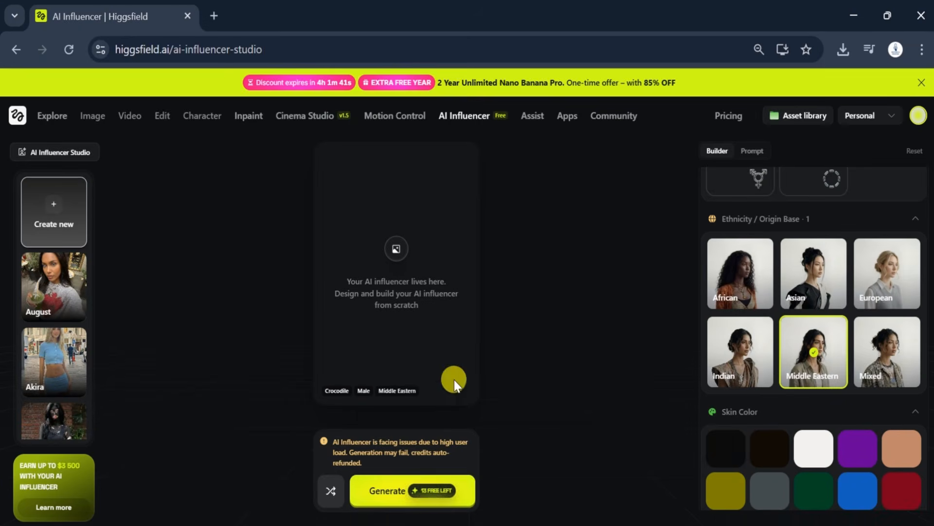
click(373, 491)
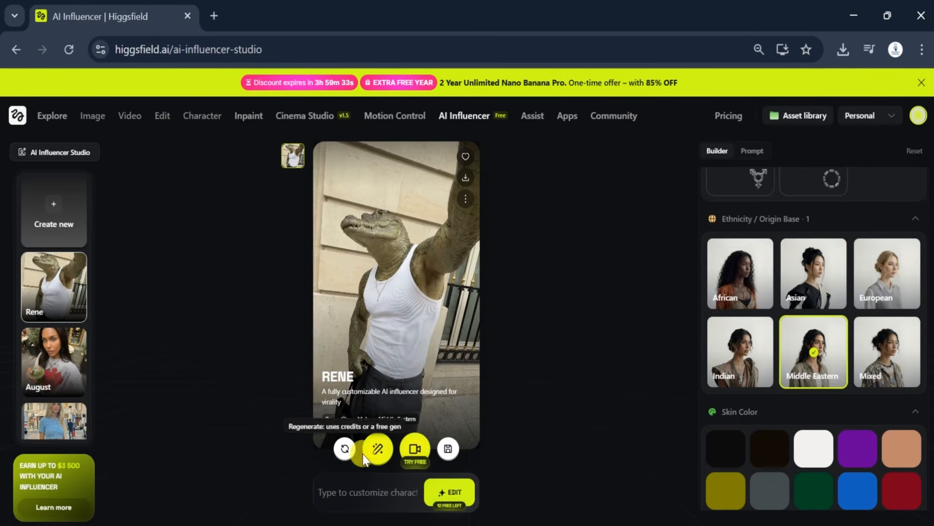
Step: Generate a motion video of the crocodile influencer using the library clip of the blonde woman in a white T-shirt and jeans
click(417, 450)
click(448, 394)
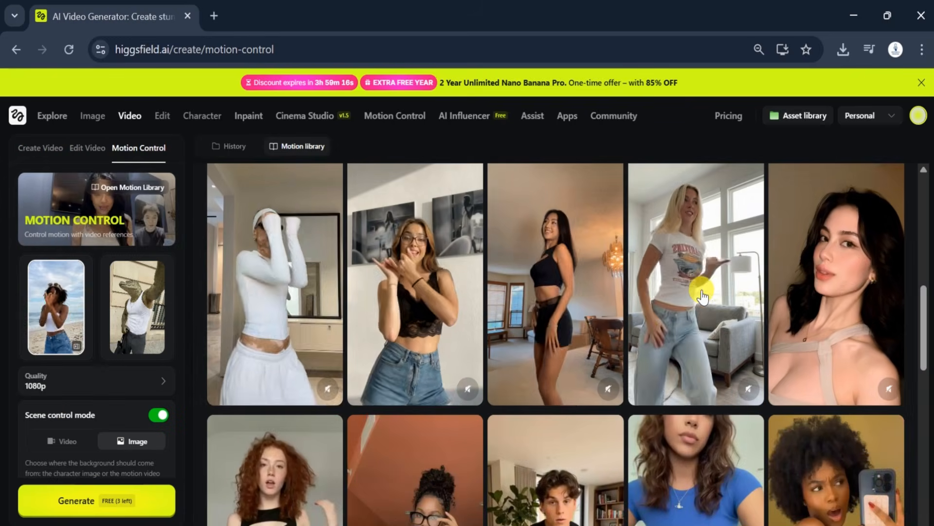
click(702, 296)
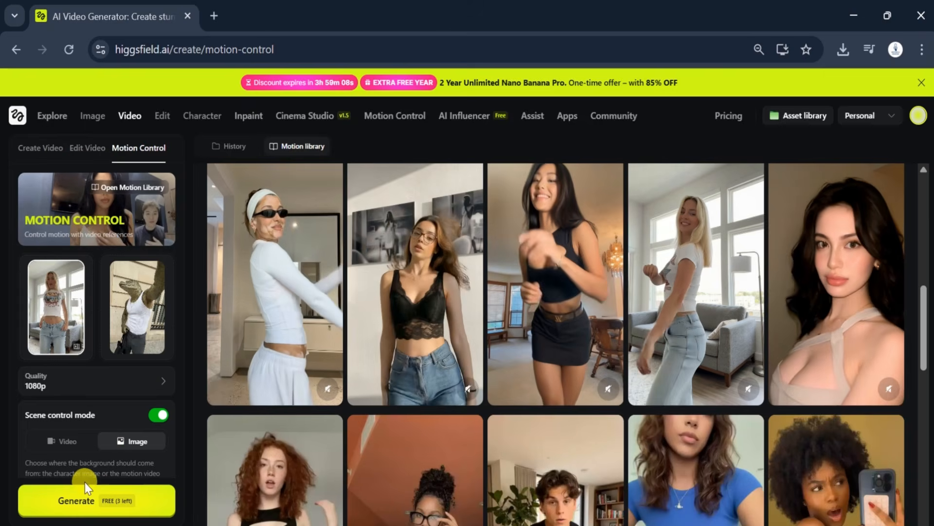
click(73, 501)
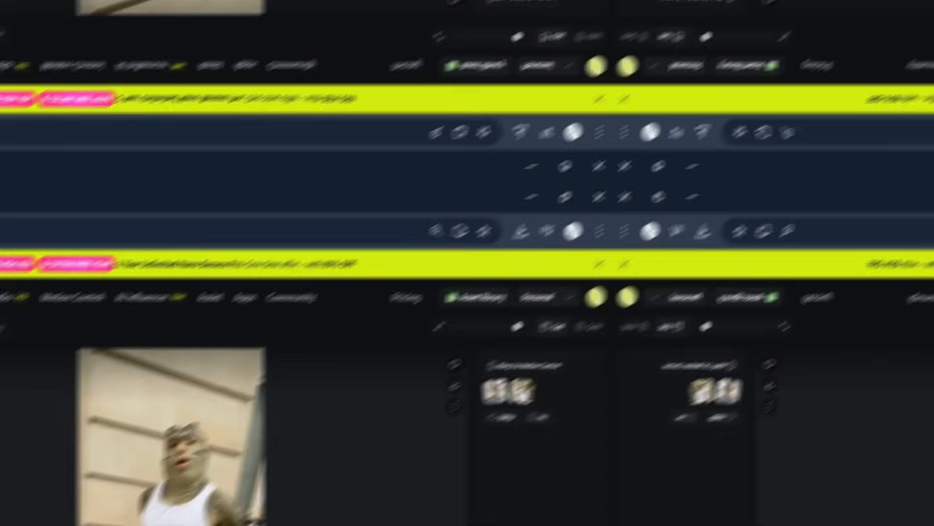
Step: Play back the generated crocodile video, pause it, and go to the Explore page
click(209, 496)
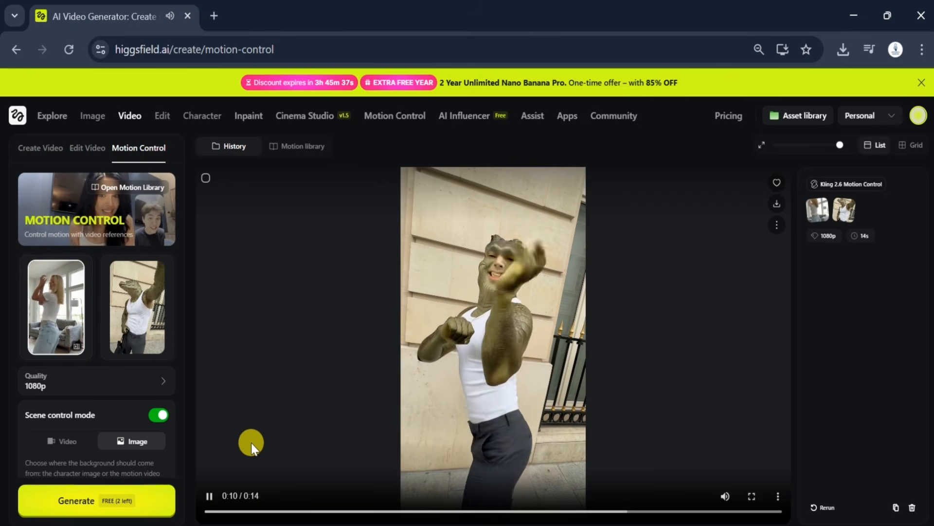
click(209, 496)
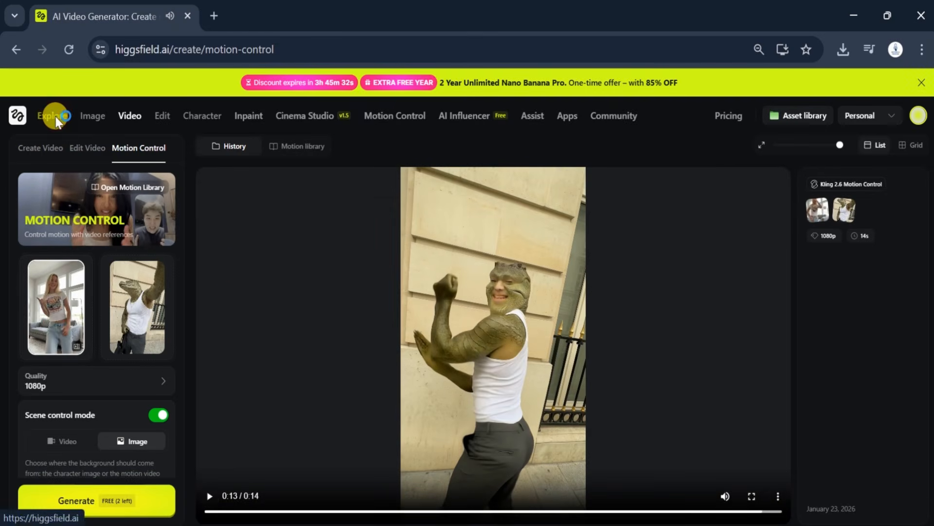
click(78, 122)
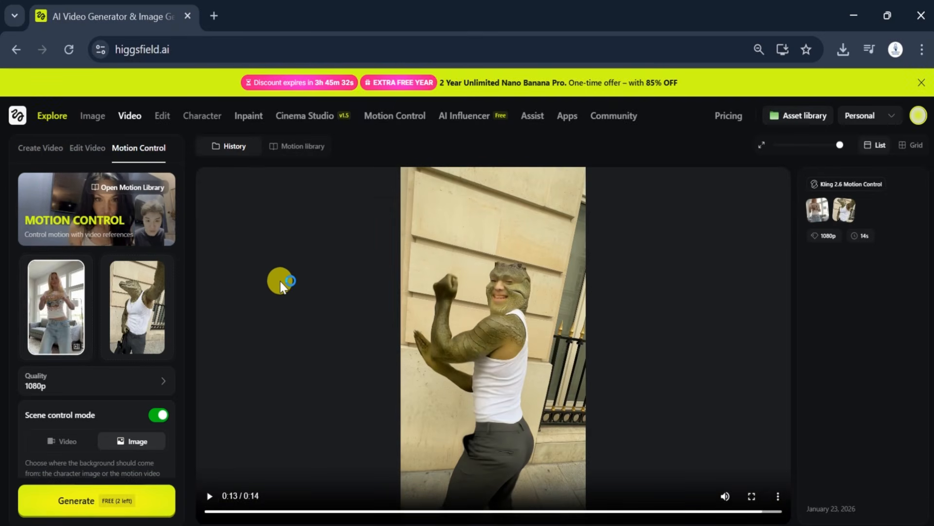